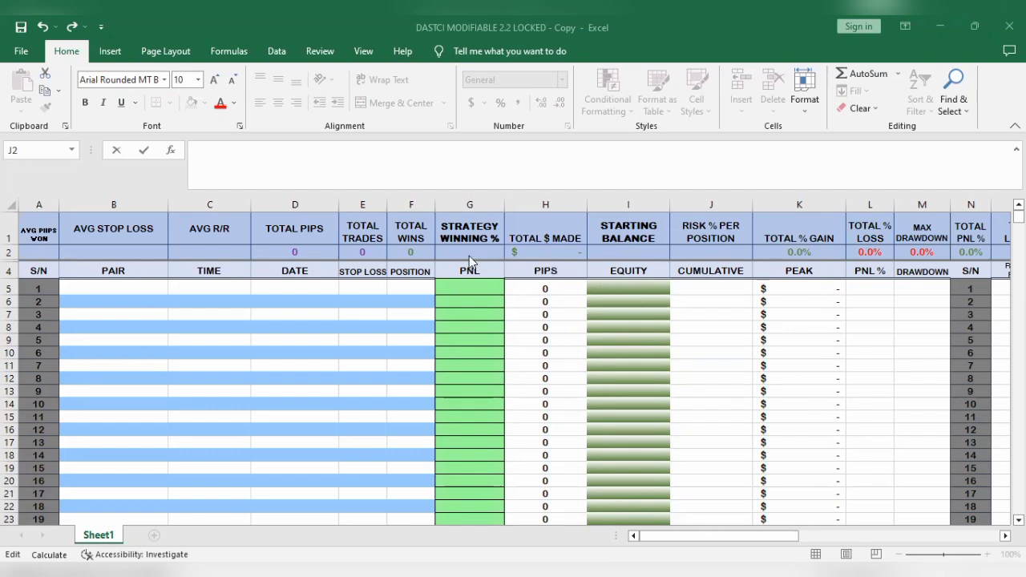
Examine the trading journal's summary and trade-log columns, from AVG PIPS WON across to STRATEGY ROI%
{"action": "key", "text": "Escape"}
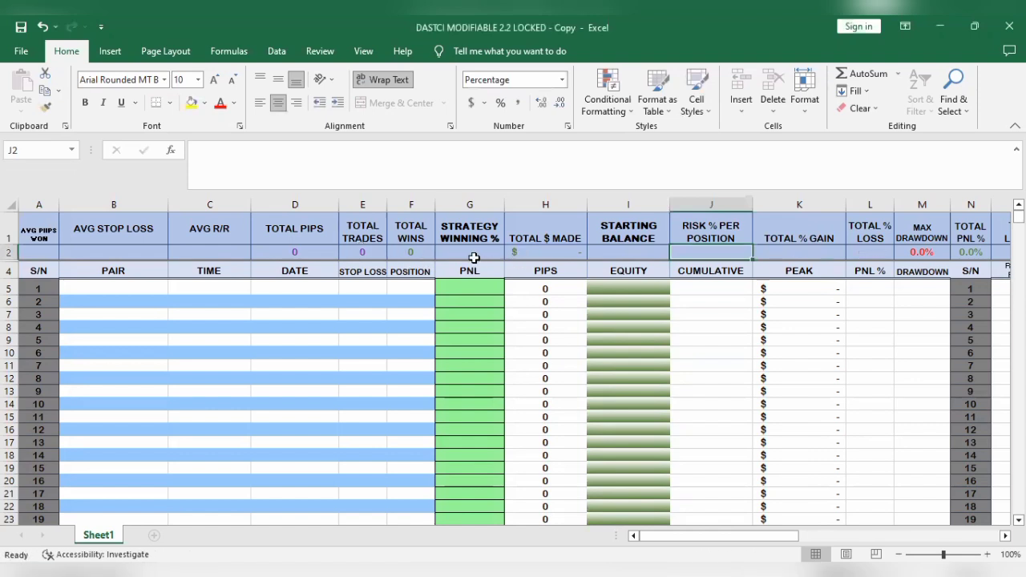
{"action": "key", "text": "BackSpace"}
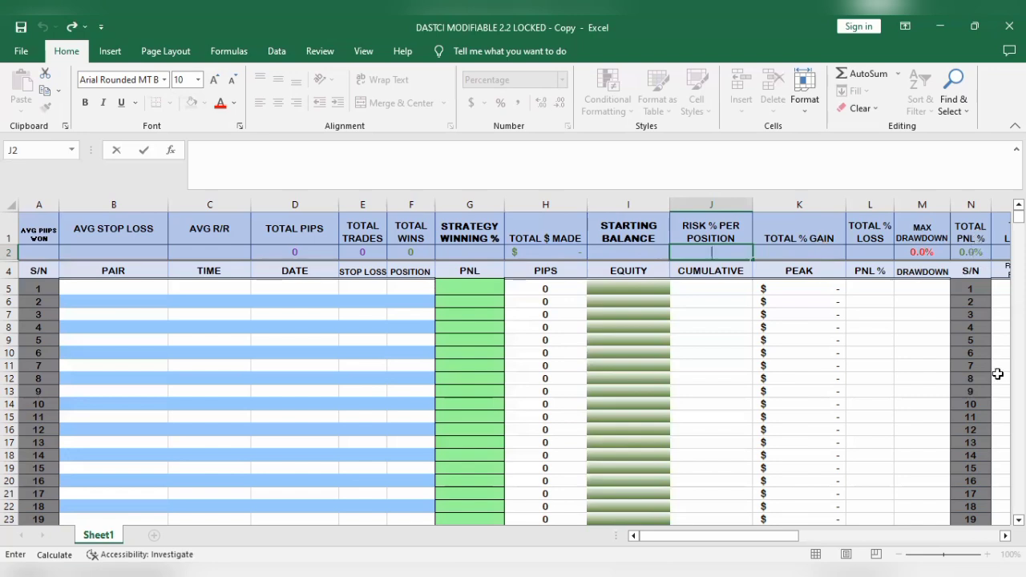
{"action": "left_click", "coordinate": [1006, 536]}
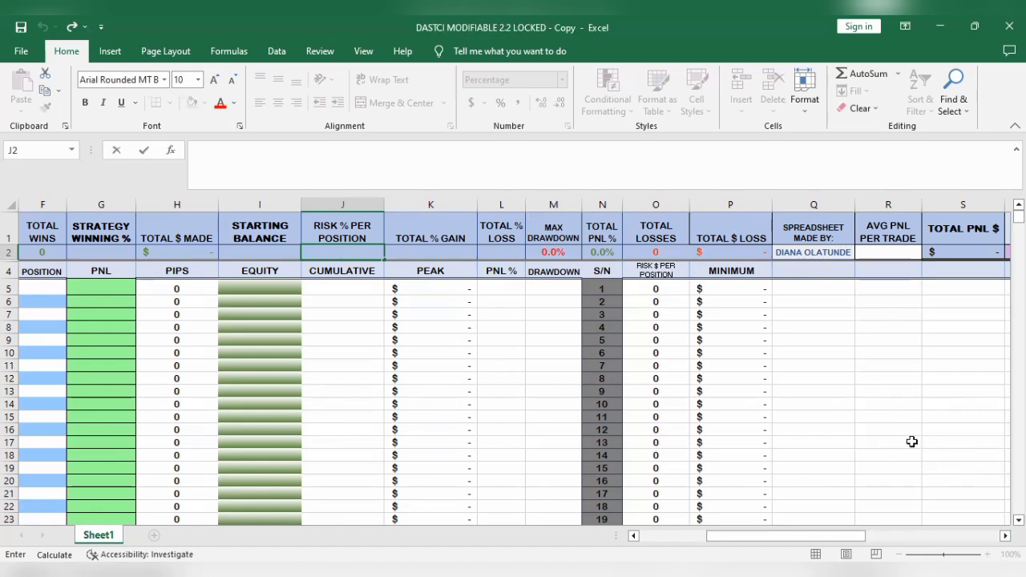
{"action": "left_click", "coordinate": [633, 536]}
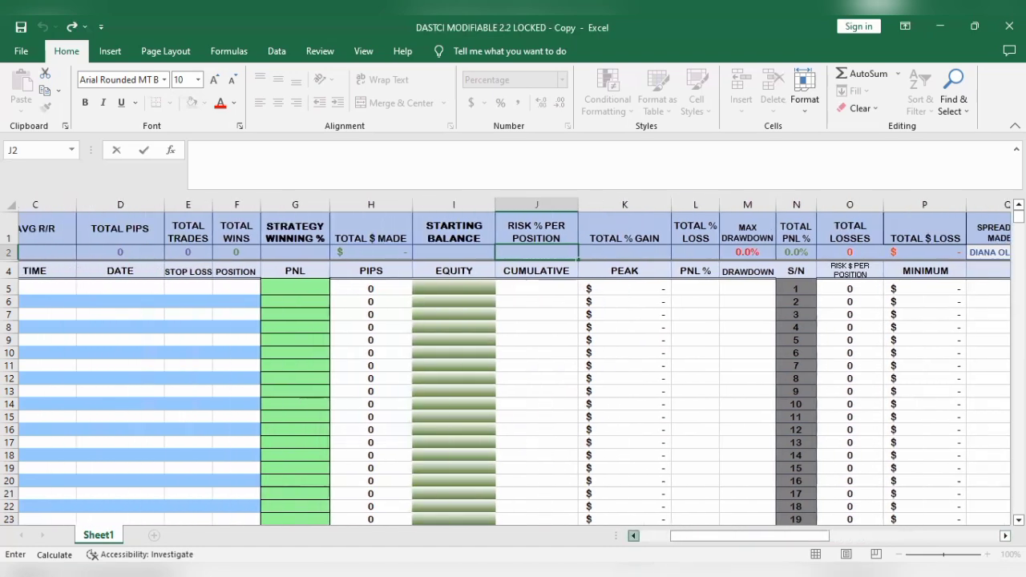
{"action": "left_click", "coordinate": [633, 536]}
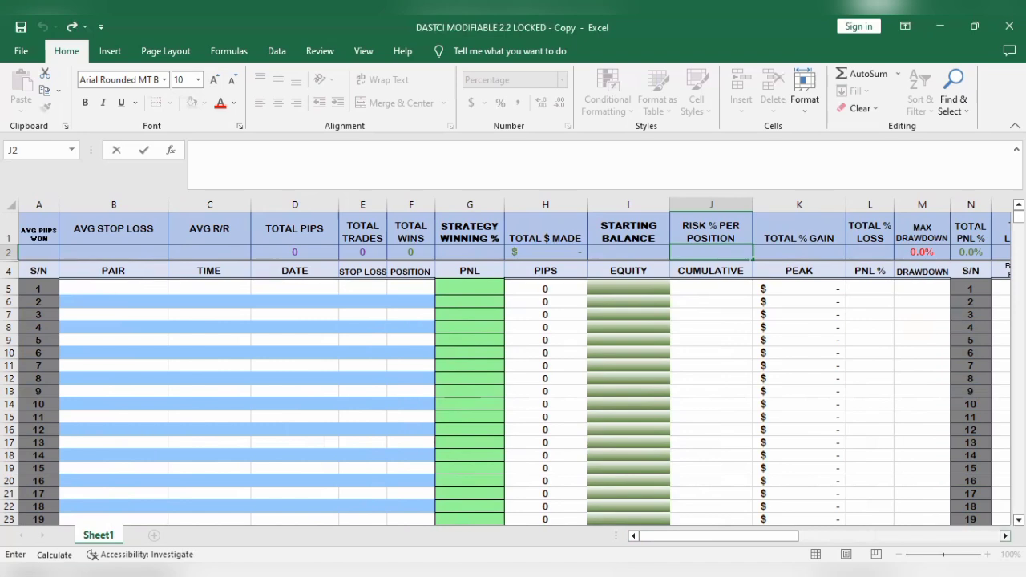
{"action": "scroll", "coordinate": [520, 361], "scroll_direction": "right", "scroll_amount": 3}
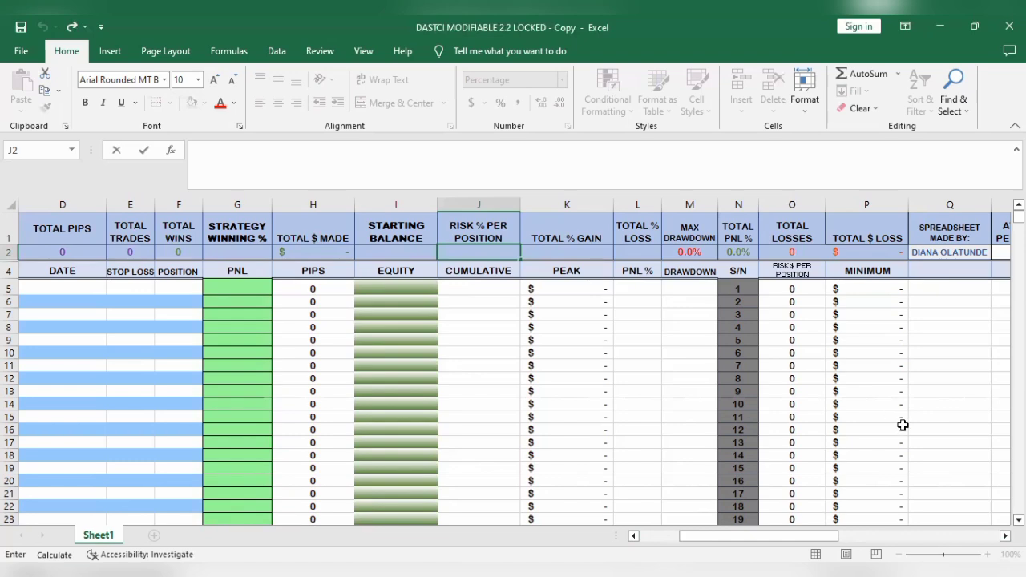
{"action": "left_click", "coordinate": [1006, 535]}
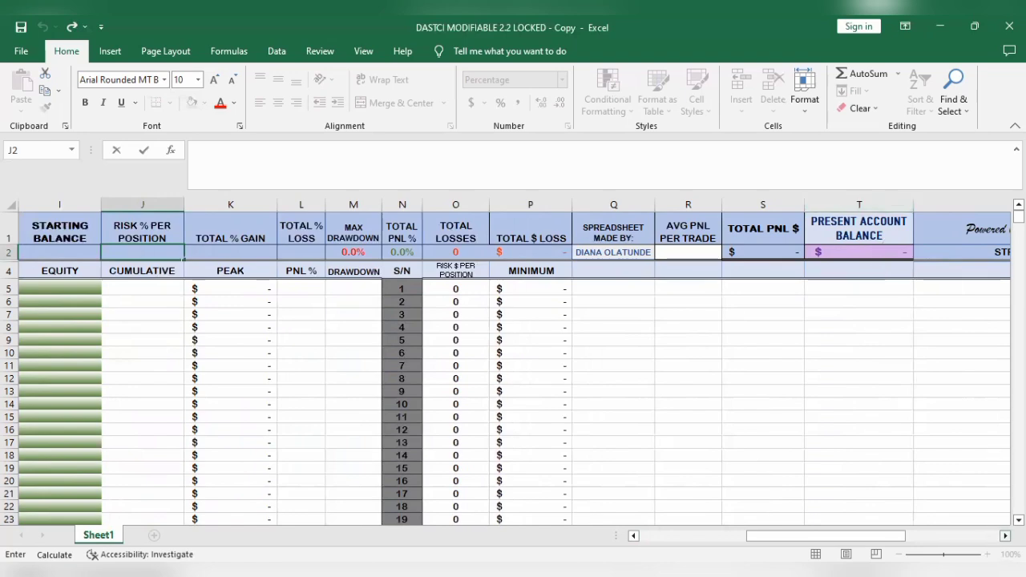
{"action": "scroll", "coordinate": [905, 385], "scroll_direction": "right", "scroll_amount": 3}
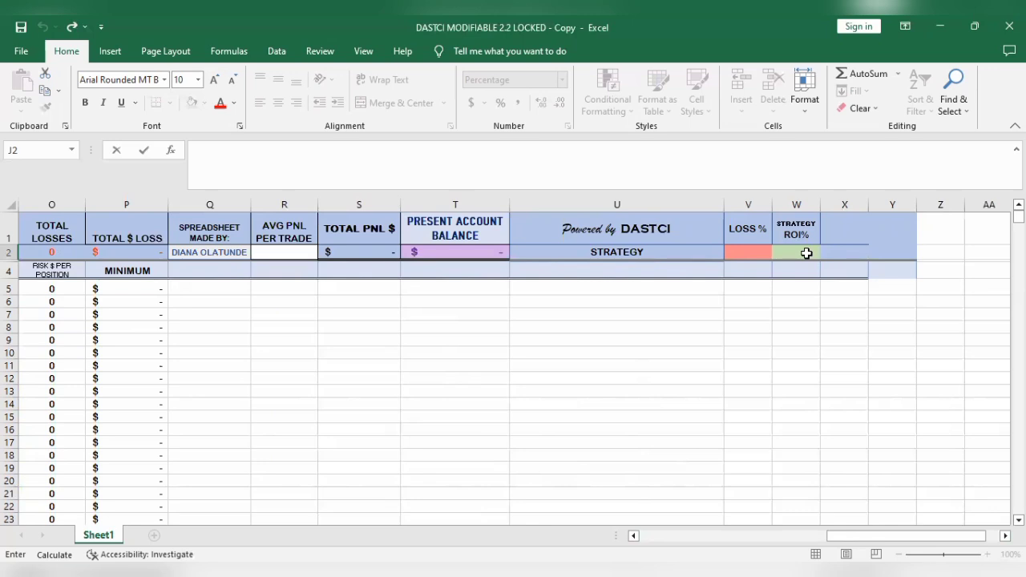
{"action": "left_click", "coordinate": [634, 536]}
{"action": "left_click_drag", "start_coordinate": [634, 536], "coordinate": [633, 536]}
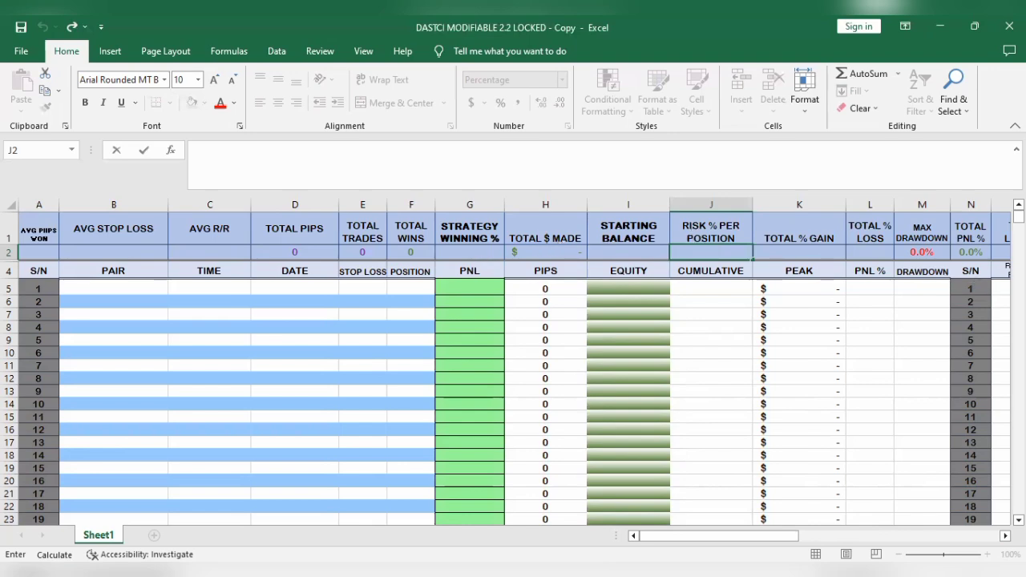
Set the starting balance to 500 and the risk percentage per position to 1%
{"action": "left_click", "coordinate": [618, 252]}
{"action": "type", "text": "500"}
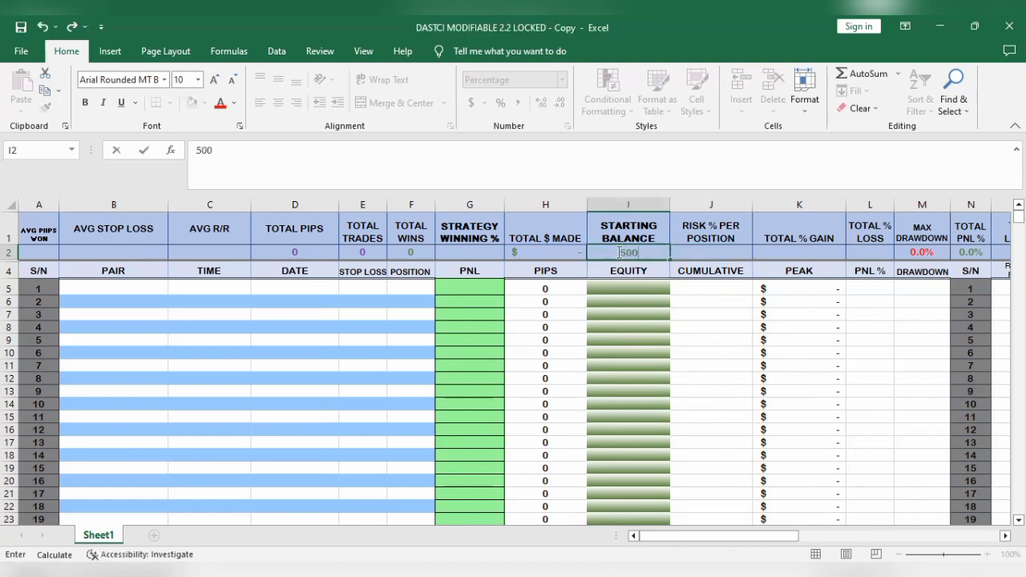
{"action": "left_click", "coordinate": [703, 253]}
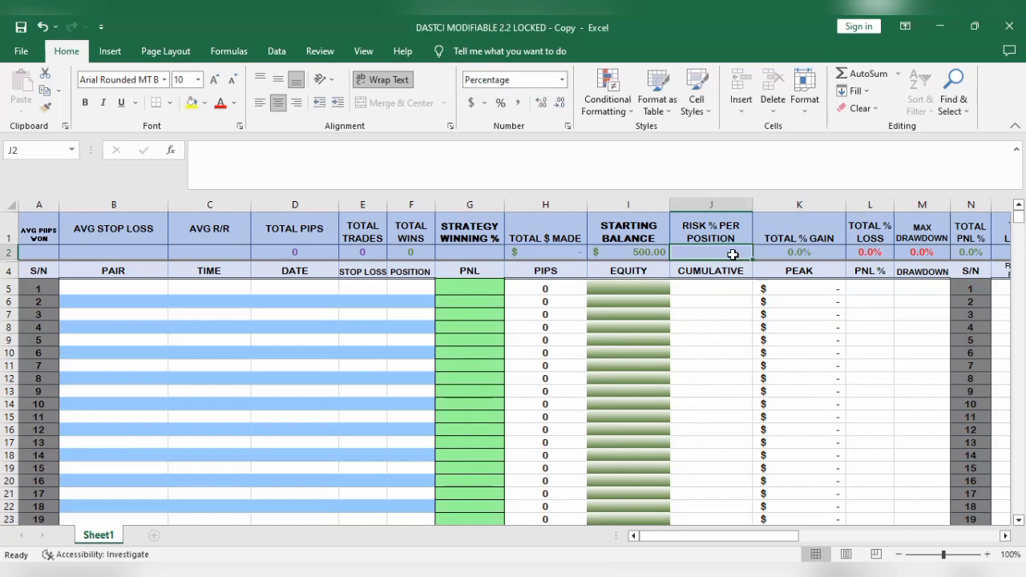
{"action": "double_click", "coordinate": [713, 254]}
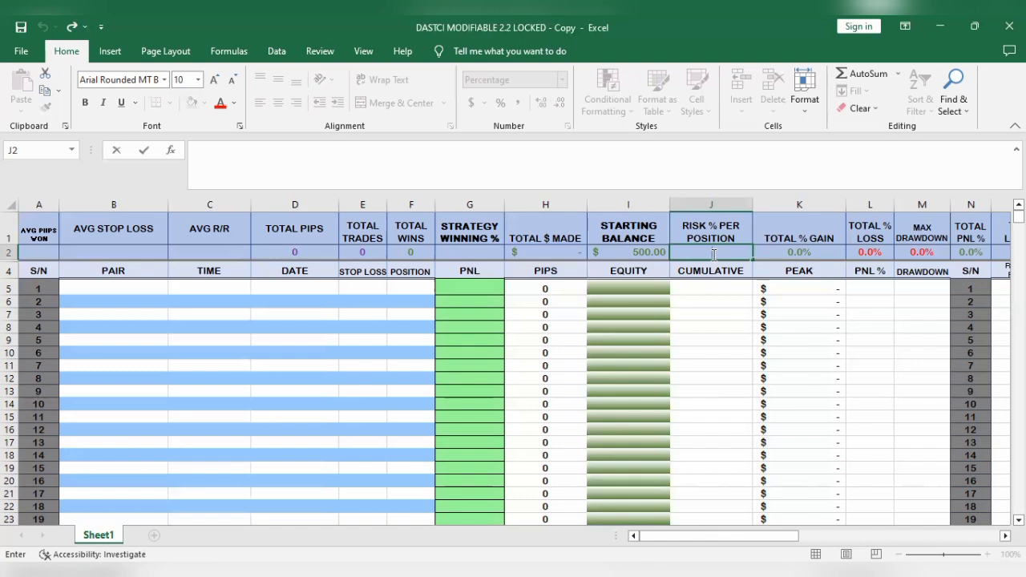
{"action": "type", "text": "1%"}
{"action": "key", "text": "Return"}
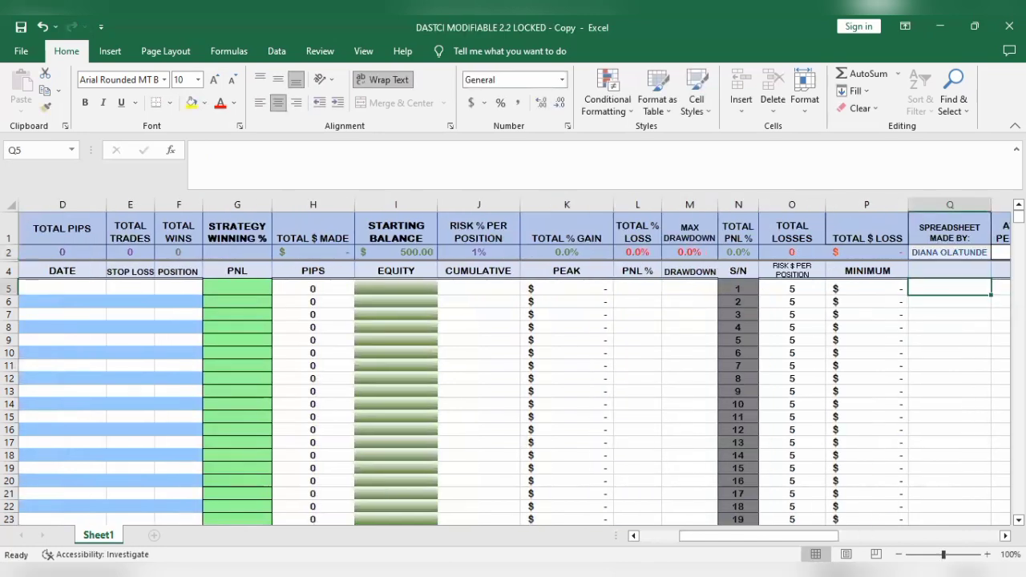
{"action": "left_click", "coordinate": [633, 536]}
{"action": "left_click", "coordinate": [633, 535]}
{"action": "left_click", "coordinate": [634, 536]}
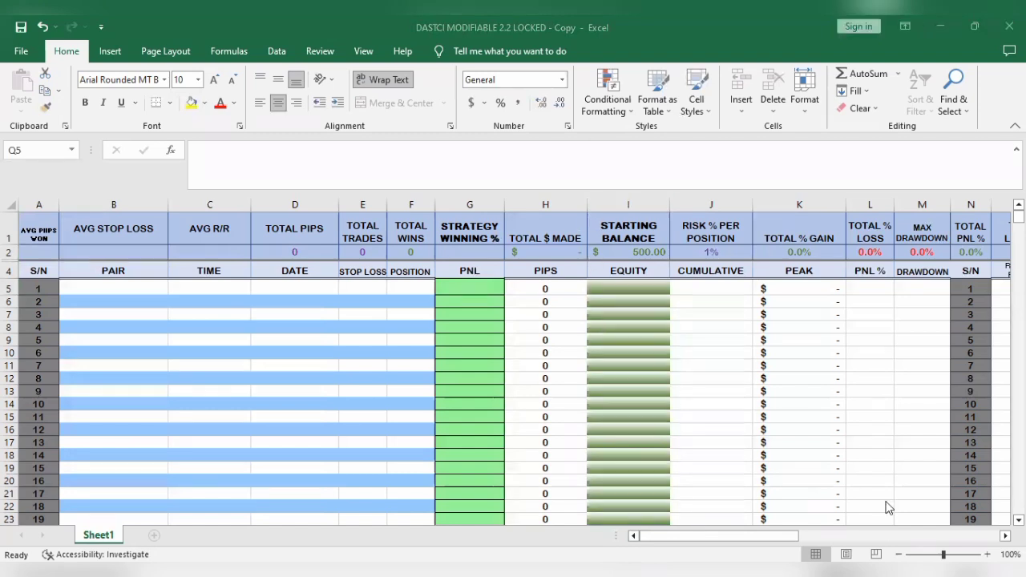
Switch to the GRTUSDT chart in TradingView and examine the marked September 2022 trades, including the target and stop of the 4 September long position
{"action": "key", "text": "alt+Tab"}
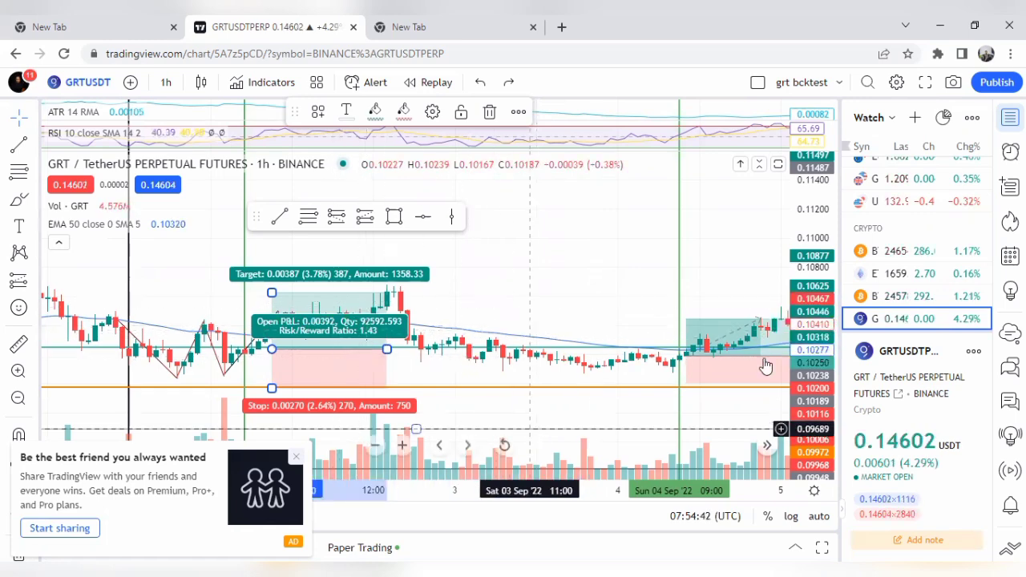
{"action": "left_click", "coordinate": [680, 245]}
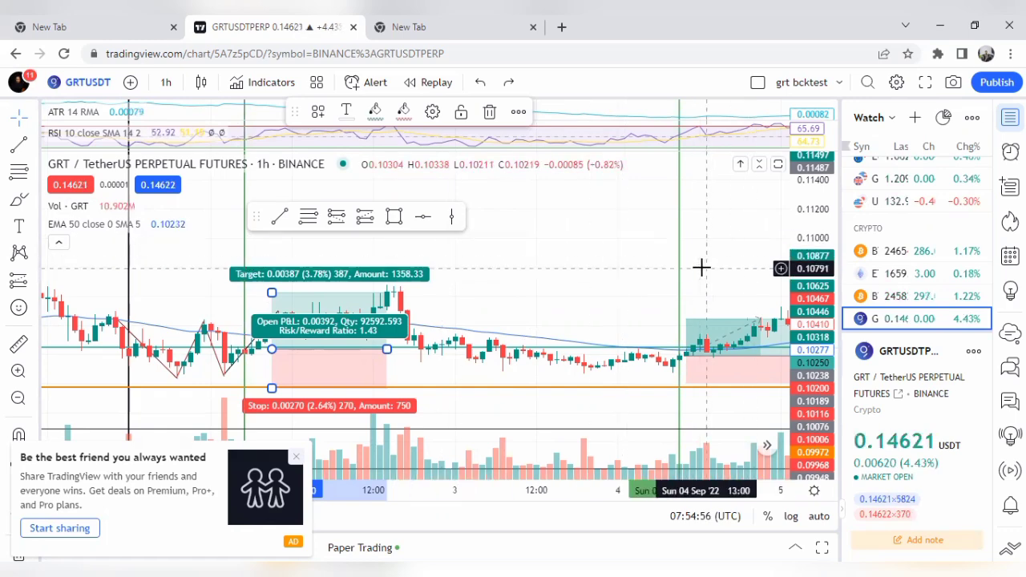
{"action": "scroll", "coordinate": [695, 266], "scroll_direction": "down", "scroll_amount": 2}
{"action": "scroll", "coordinate": [694, 267], "scroll_direction": "down", "scroll_amount": 5}
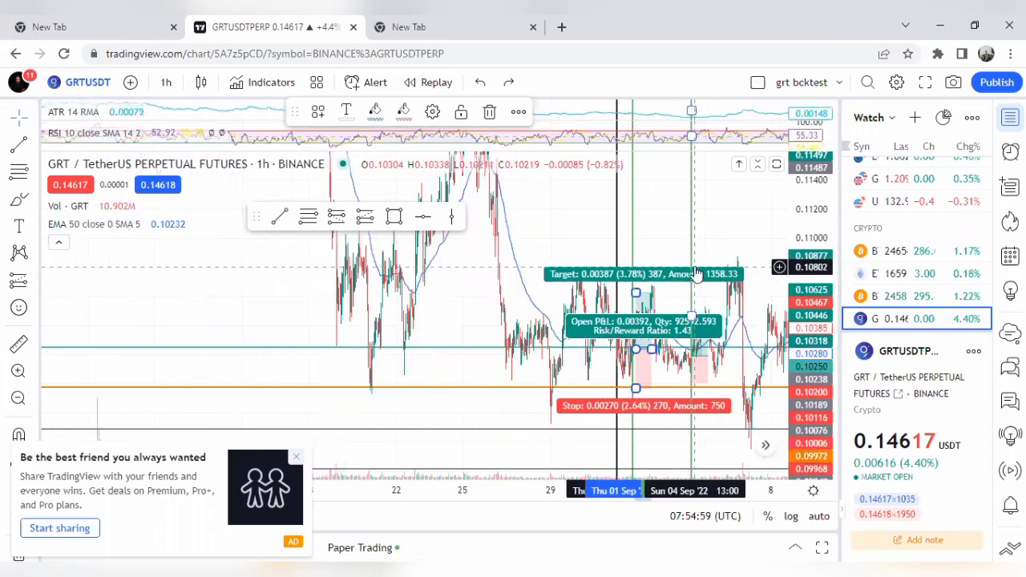
{"action": "scroll", "coordinate": [696, 272], "scroll_direction": "down", "scroll_amount": 2}
{"action": "left_click_drag", "start_coordinate": [711, 230], "coordinate": [566, 236]}
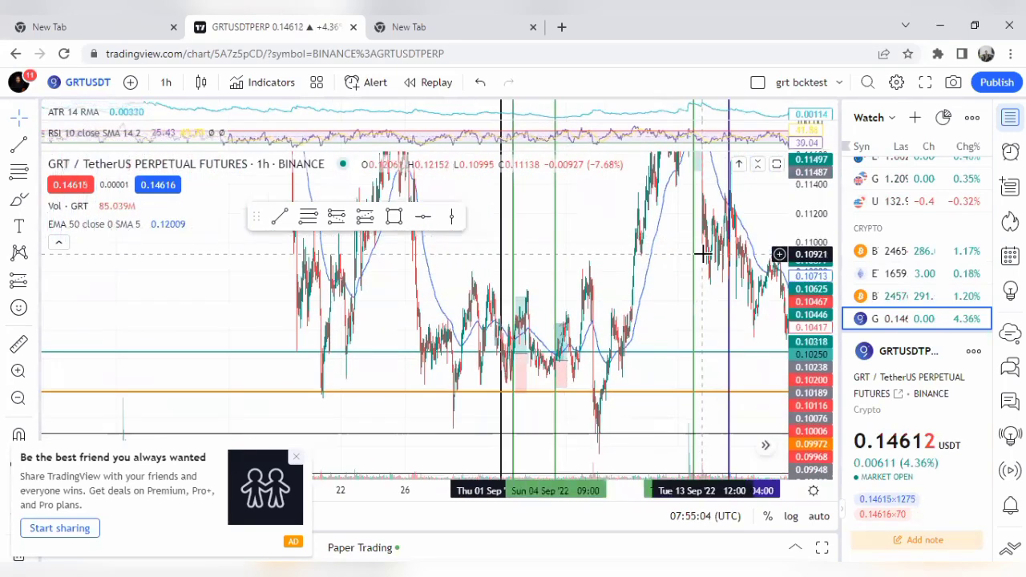
{"action": "left_click_drag", "start_coordinate": [664, 286], "coordinate": [490, 305]}
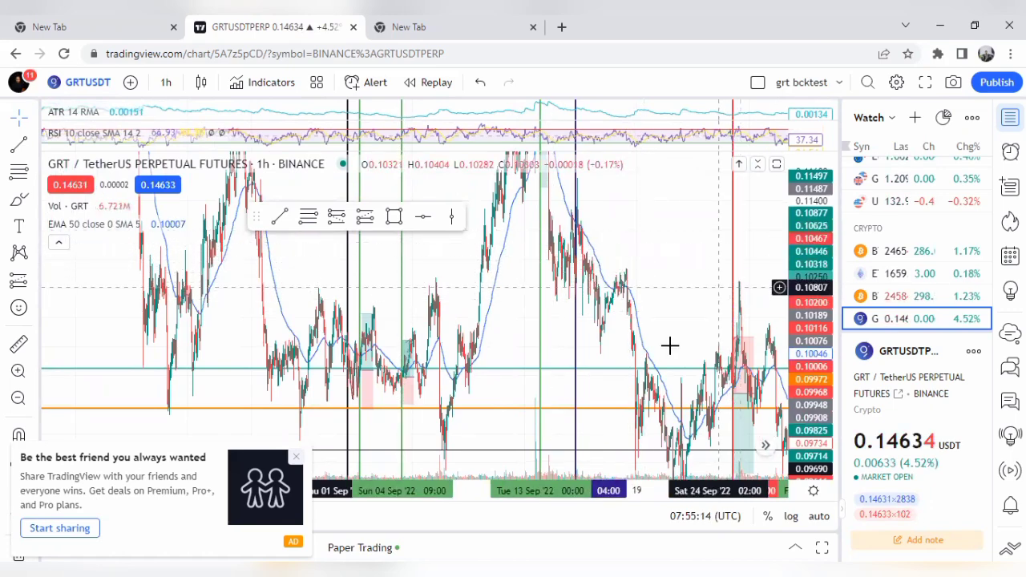
{"action": "scroll", "coordinate": [678, 255], "scroll_direction": "up", "scroll_amount": 2}
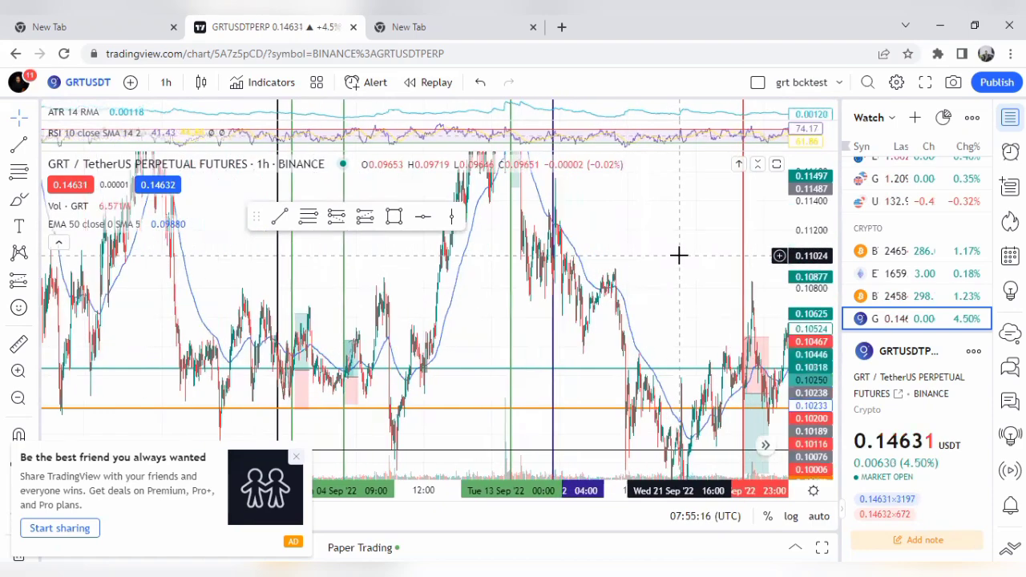
{"action": "scroll", "coordinate": [678, 255], "scroll_direction": "up", "scroll_amount": 3}
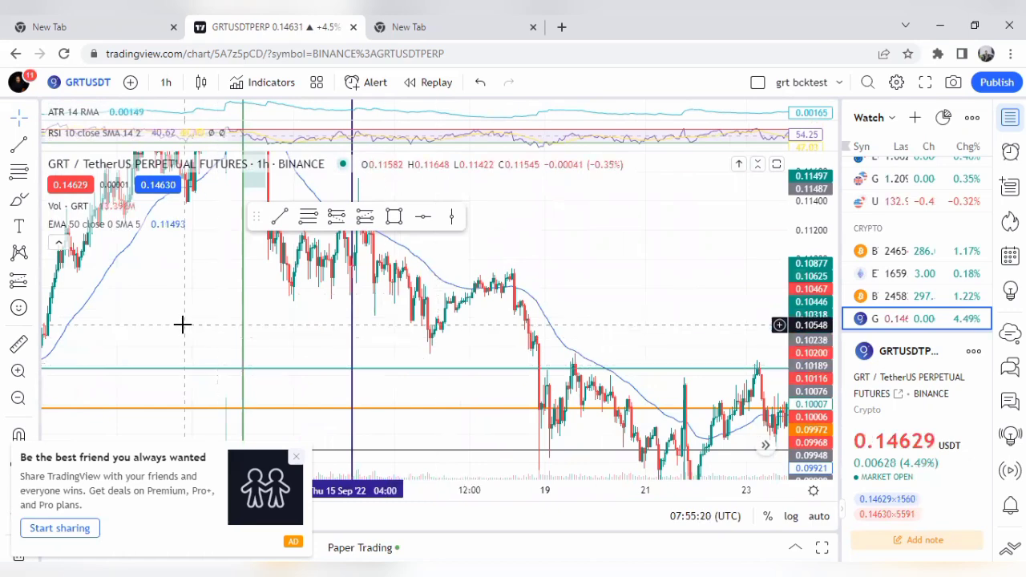
{"action": "left_click_drag", "start_coordinate": [184, 323], "coordinate": [676, 268]}
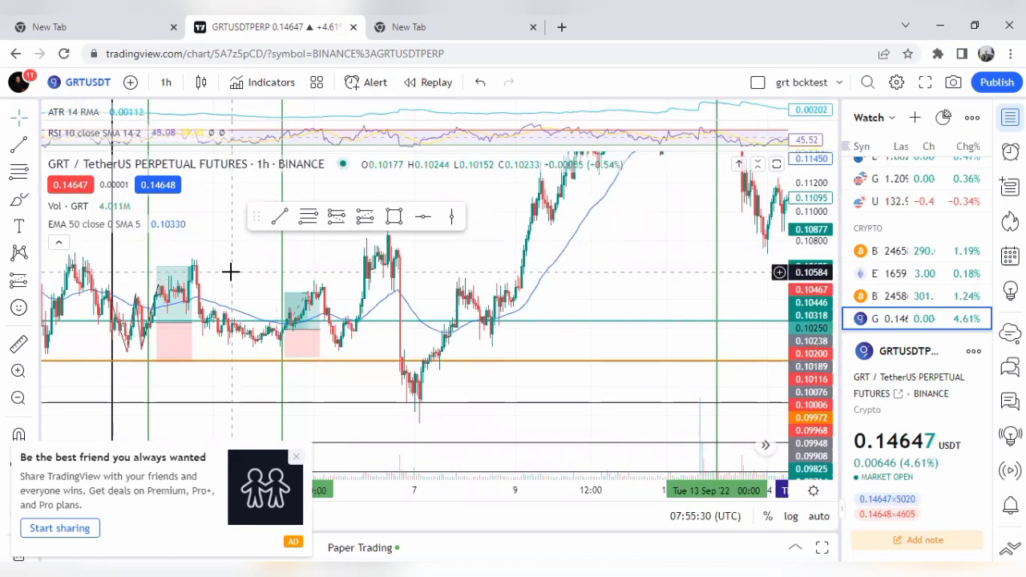
{"action": "left_click_drag", "start_coordinate": [257, 275], "coordinate": [506, 250]}
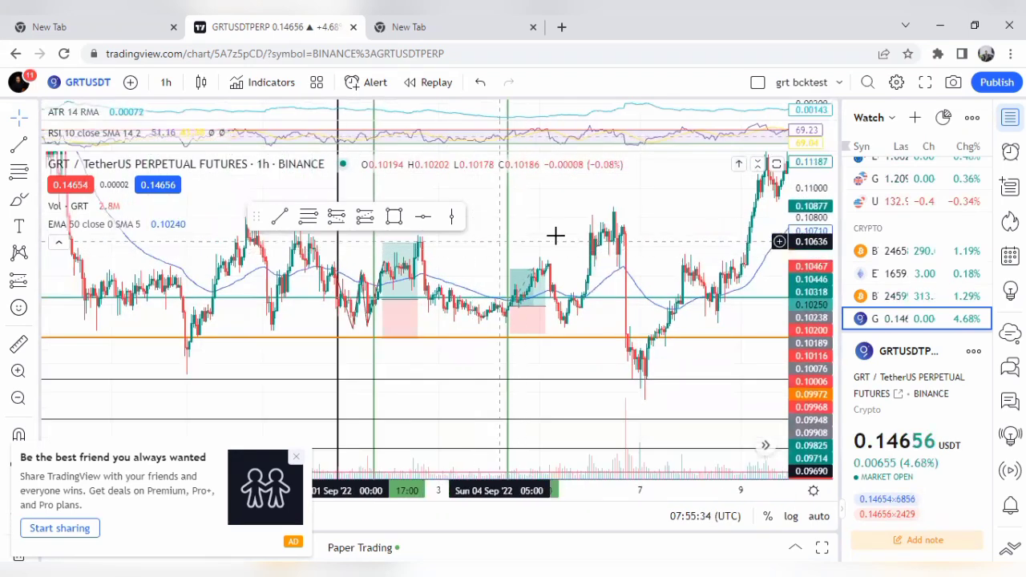
{"action": "scroll", "coordinate": [555, 236], "scroll_direction": "up", "scroll_amount": 5}
{"action": "left_click", "coordinate": [470, 304]}
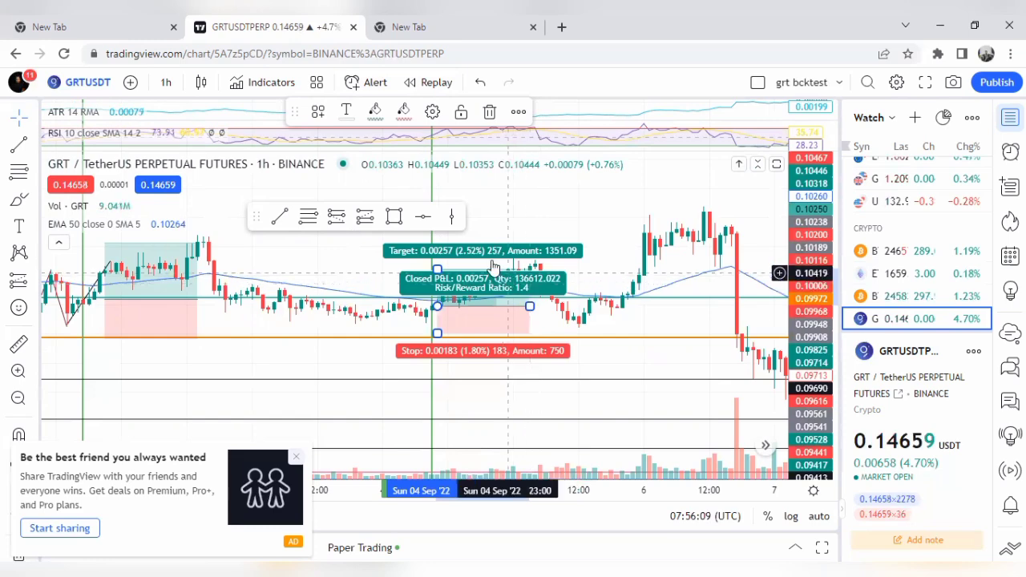
Place a Long Position drawing on the 3 September 2022 candles, between the two existing trades, and shift it slightly earlier
{"action": "left_click", "coordinate": [34, 283]}
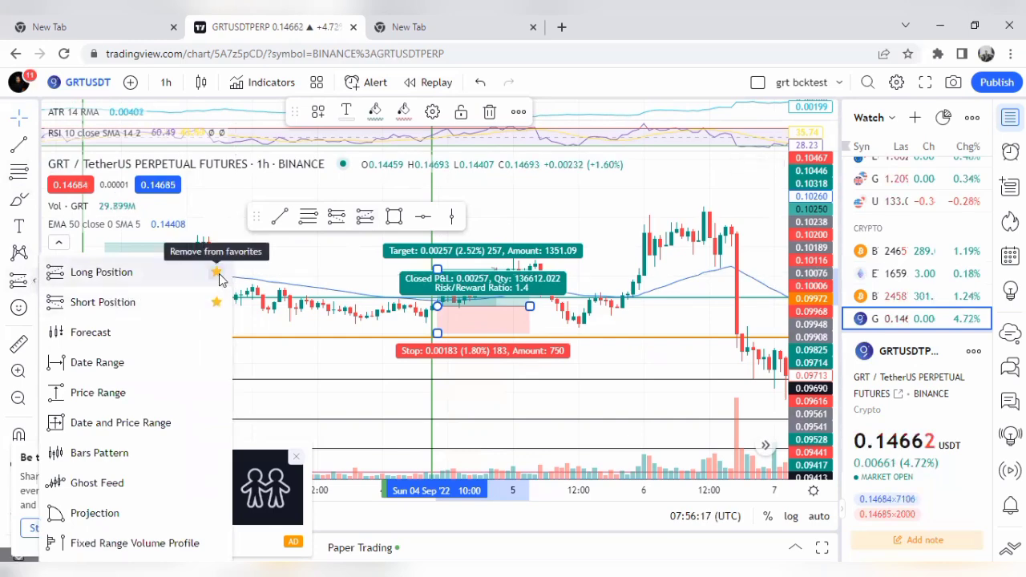
{"action": "left_click", "coordinate": [364, 222]}
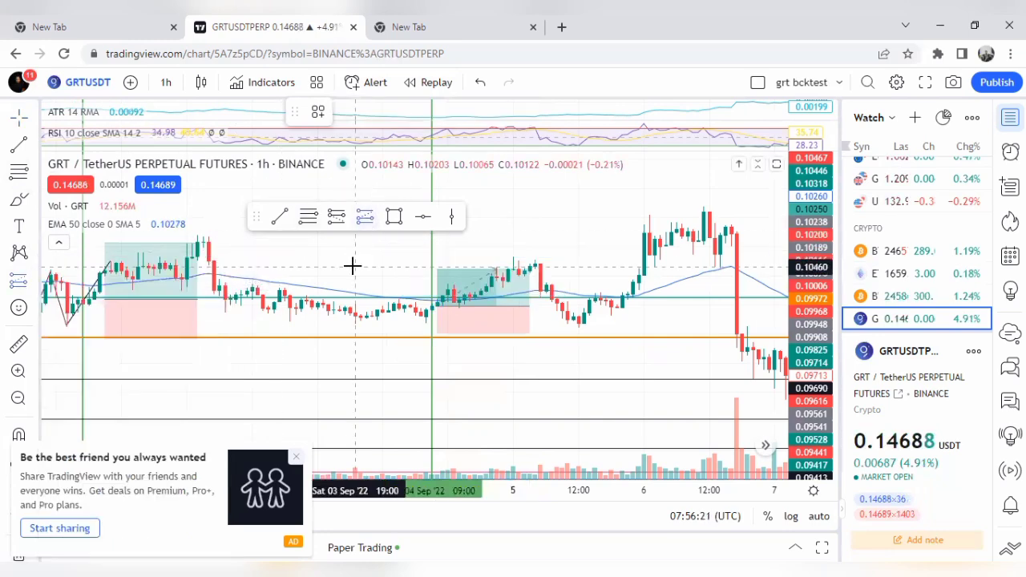
{"action": "left_click", "coordinate": [320, 304]}
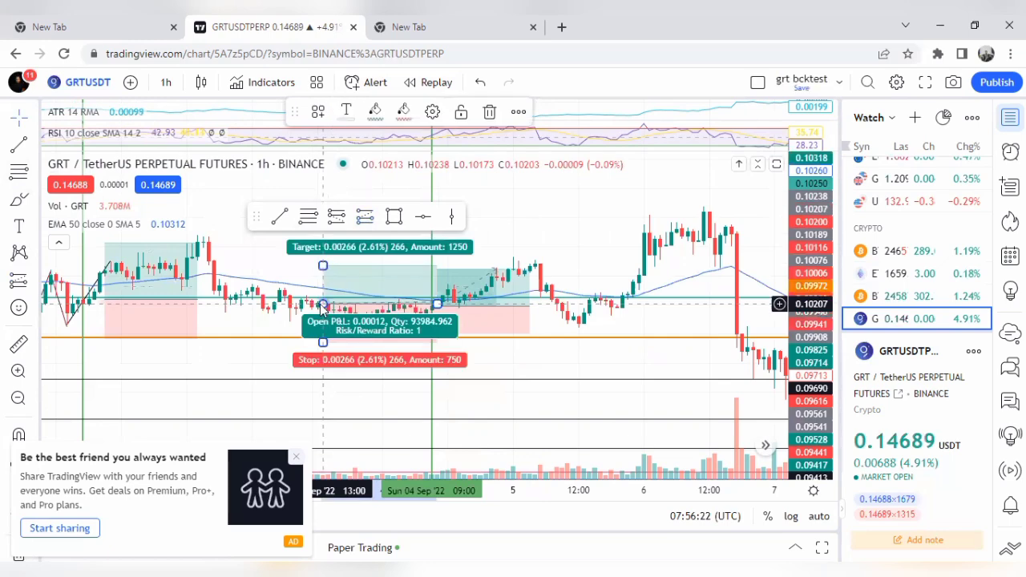
{"action": "mouse_move", "coordinate": [367, 294]}
{"action": "left_mouse_down"}
{"action": "mouse_move", "coordinate": [339, 291]}
{"action": "mouse_move", "coordinate": [326, 275]}
{"action": "mouse_move", "coordinate": [328, 299]}
{"action": "left_mouse_up"}
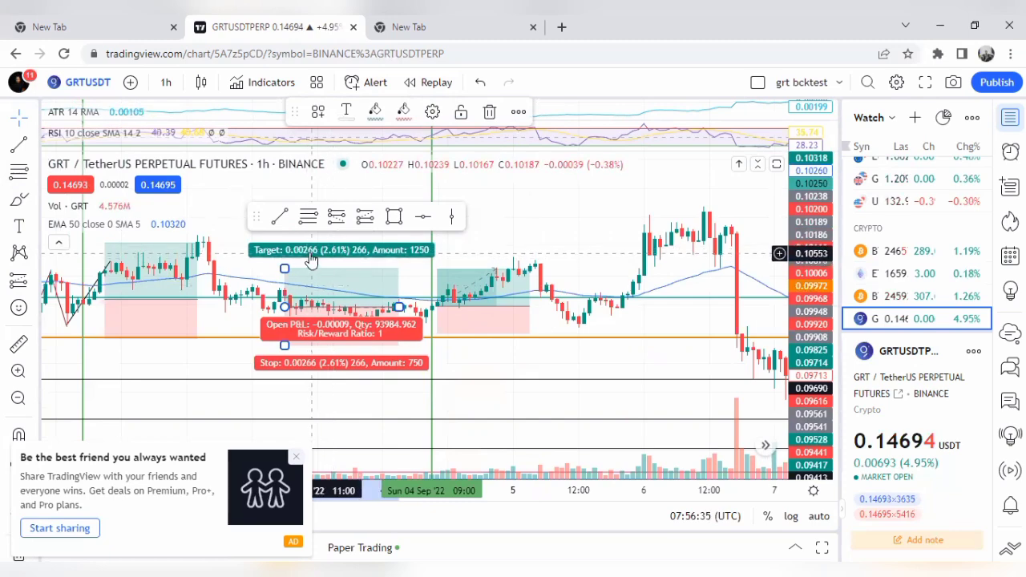
Adjust the new long position's target to about 4.47% and its stop to about 1.47%
{"action": "mouse_move", "coordinate": [285, 269]}
{"action": "left_mouse_down"}
{"action": "mouse_move", "coordinate": [288, 292]}
{"action": "mouse_move", "coordinate": [300, 278]}
{"action": "left_mouse_up"}
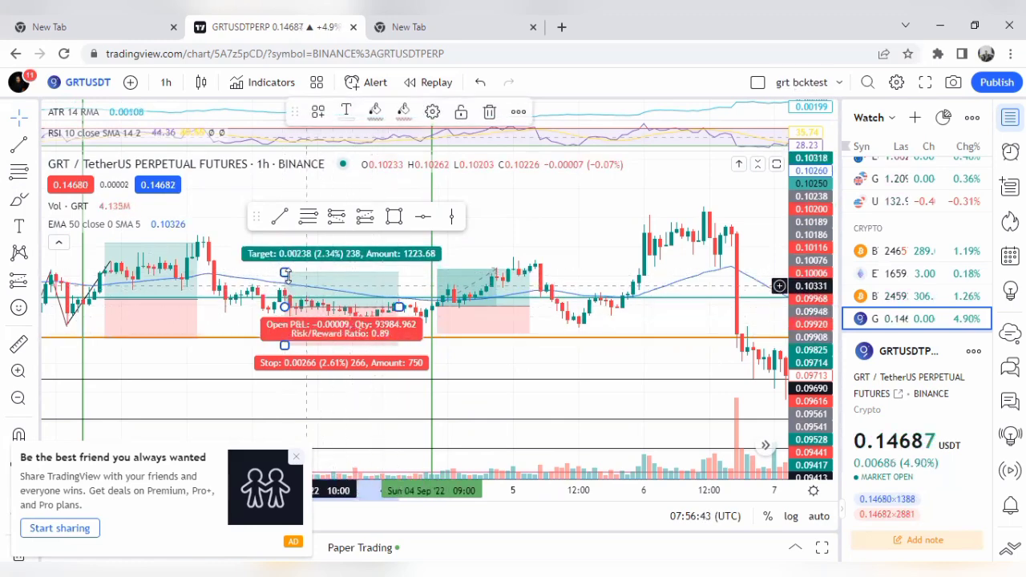
{"action": "left_click_drag", "start_coordinate": [285, 272], "coordinate": [307, 240]}
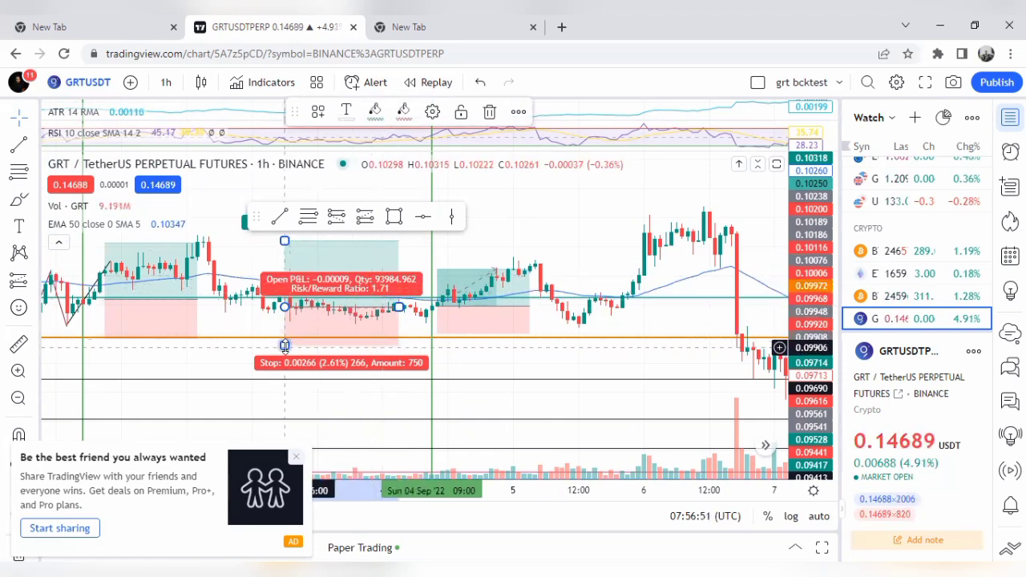
{"action": "left_click_drag", "start_coordinate": [285, 345], "coordinate": [292, 329]}
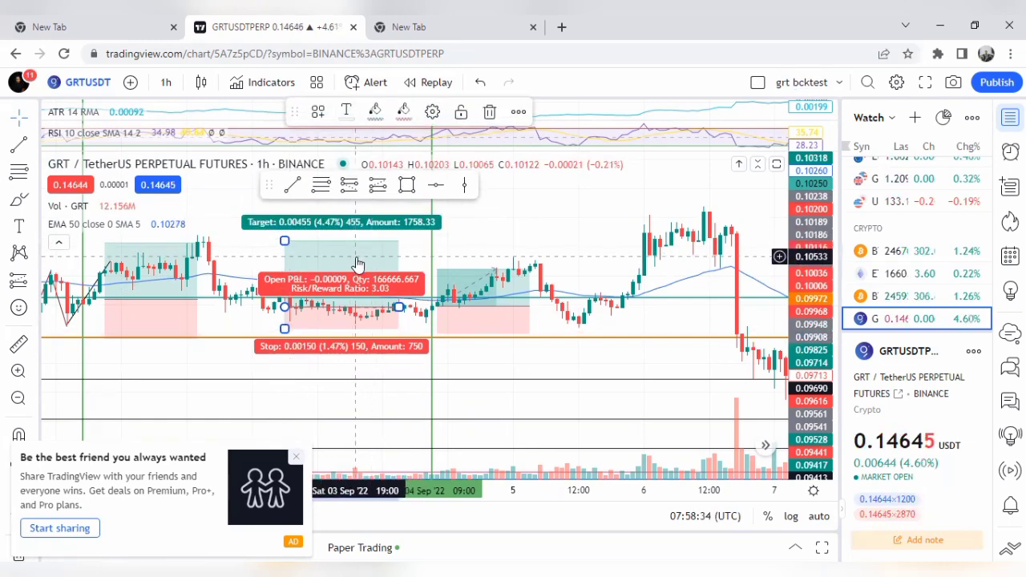
Select the 4 September long position, switch to the Excel journal, and log trade 1 with a stop loss of 18 and a position of 25
{"action": "left_click", "coordinate": [481, 317]}
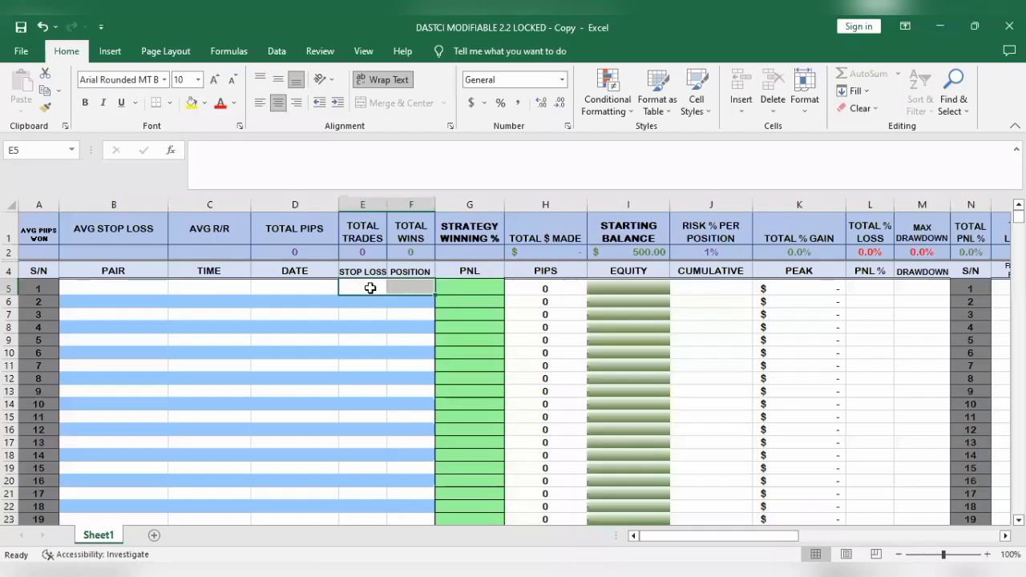
{"action": "double_click", "coordinate": [370, 288]}
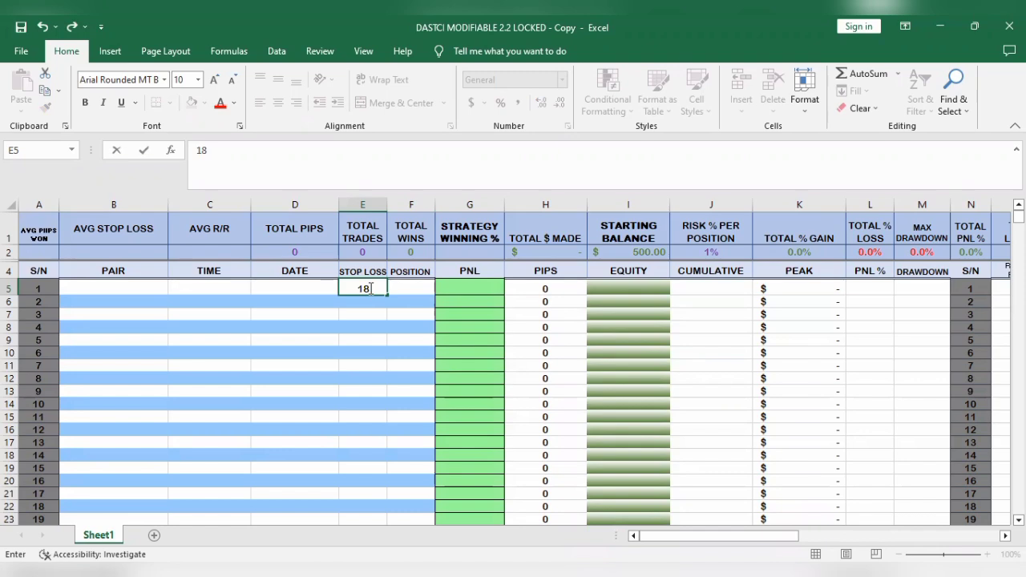
{"action": "key", "text": "Return"}
{"action": "double_click", "coordinate": [420, 292]}
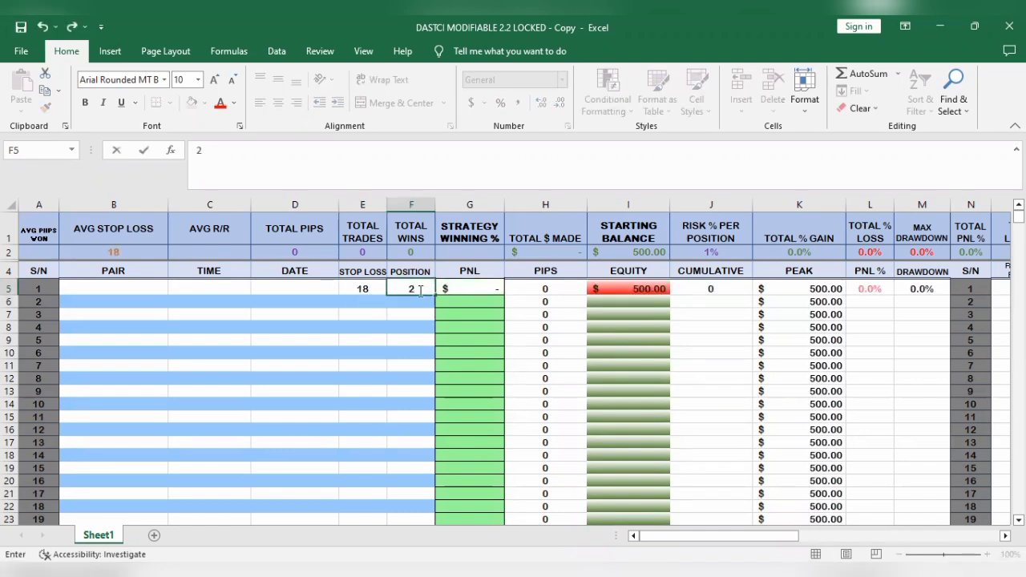
{"action": "key", "text": "Return"}
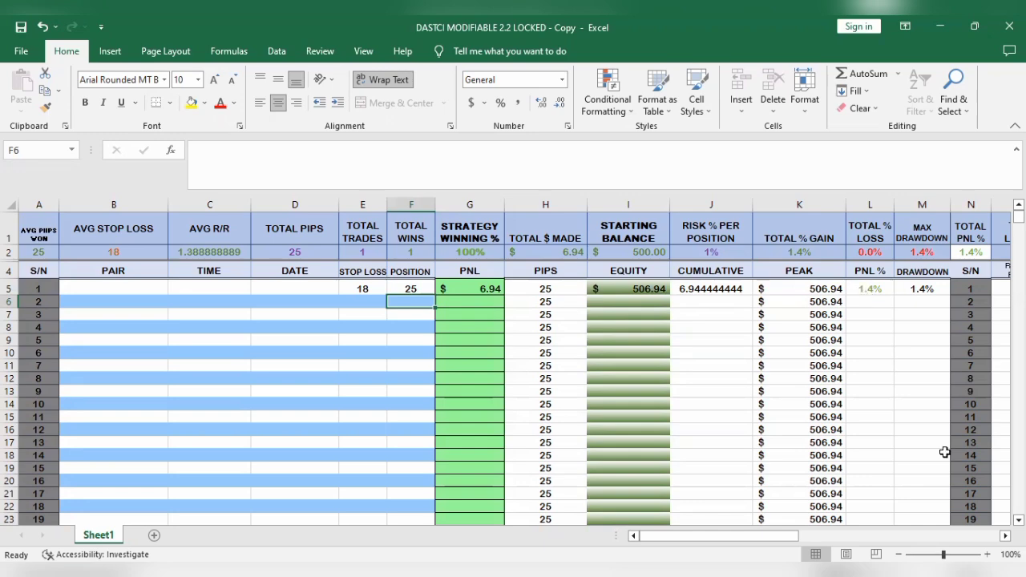
Log trade 2 in the journal with a stop loss of 34 and a position of -34
{"action": "scroll", "coordinate": [785, 296], "scroll_direction": "right", "scroll_amount": 5}
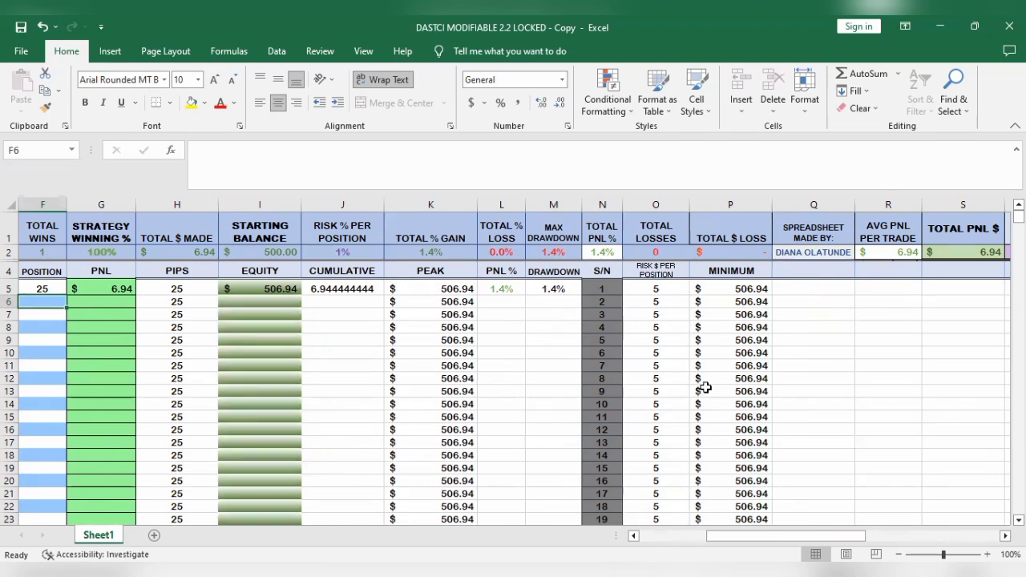
{"action": "scroll", "coordinate": [513, 361], "scroll_direction": "left", "scroll_amount": 5}
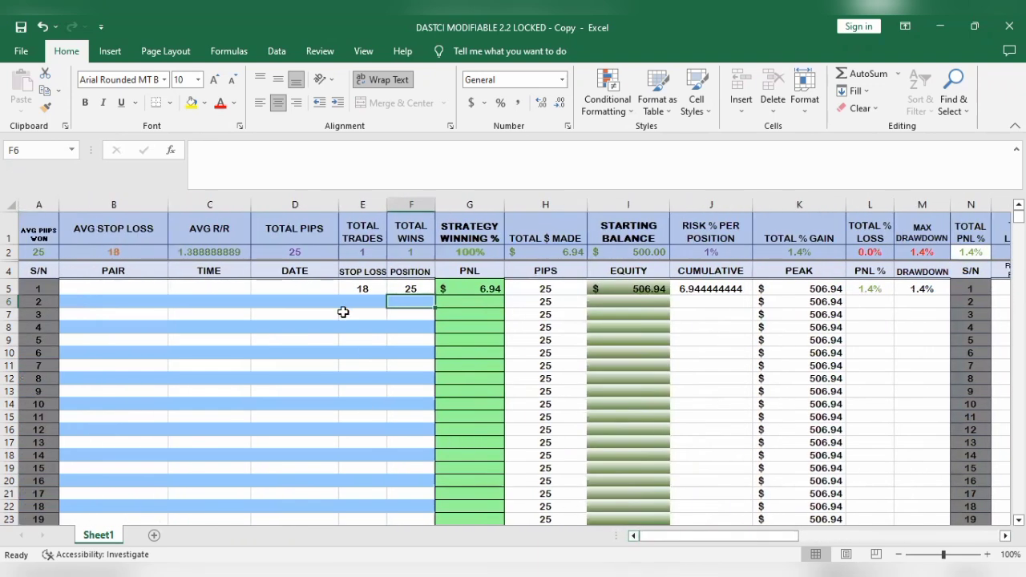
{"action": "double_click", "coordinate": [365, 298]}
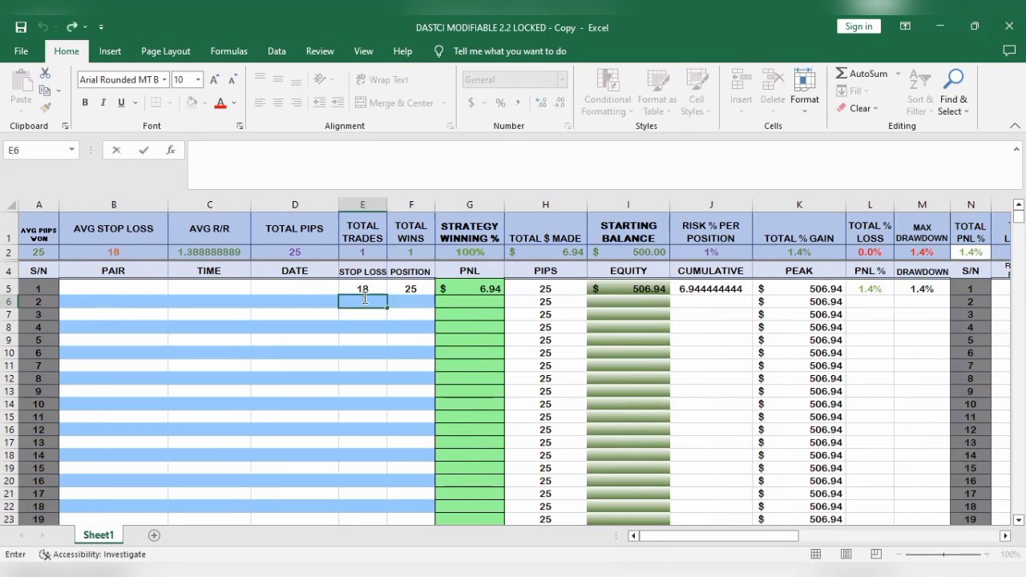
{"action": "type", "text": "34"}
{"action": "double_click", "coordinate": [406, 301]}
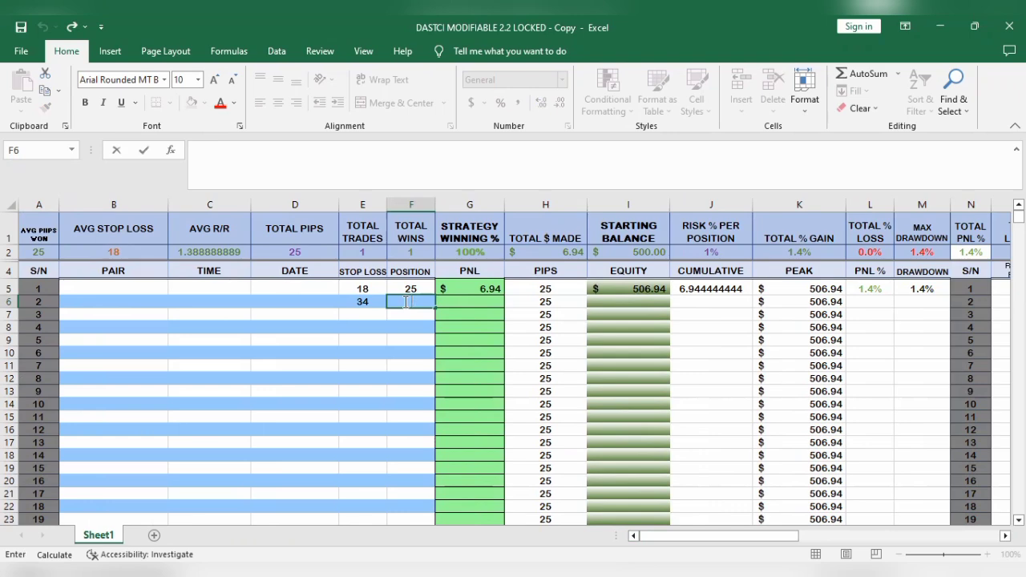
{"action": "type", "text": "-34"}
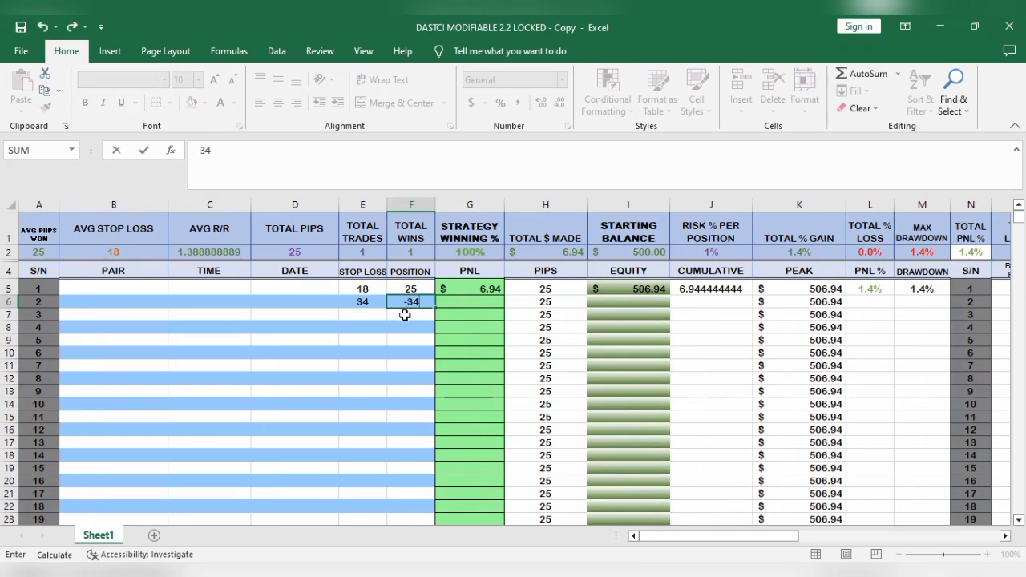
{"action": "key", "text": "Return"}
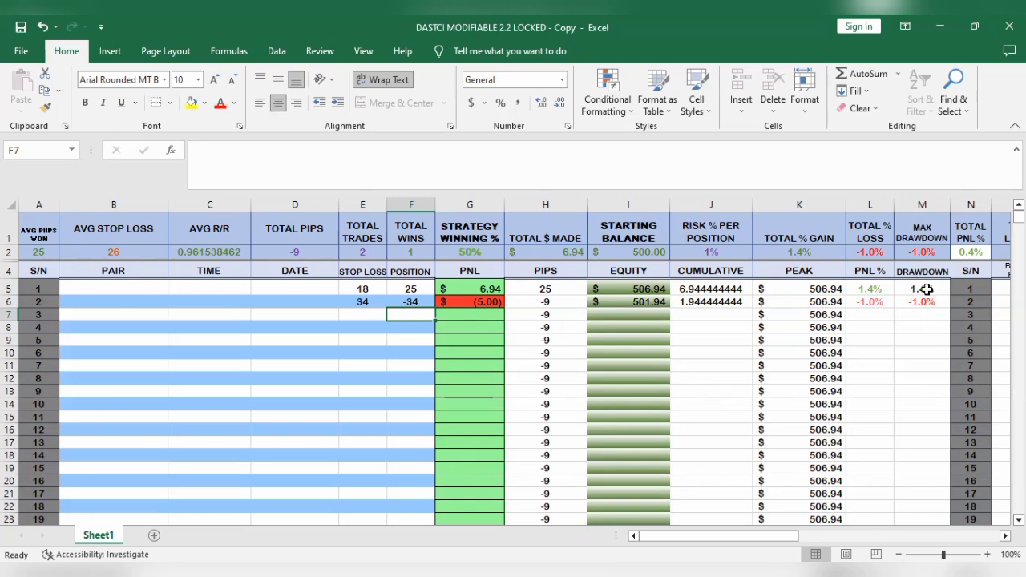
Log trade 3 in the journal with a stop loss of 43 and a position of 72
{"action": "double_click", "coordinate": [364, 314]}
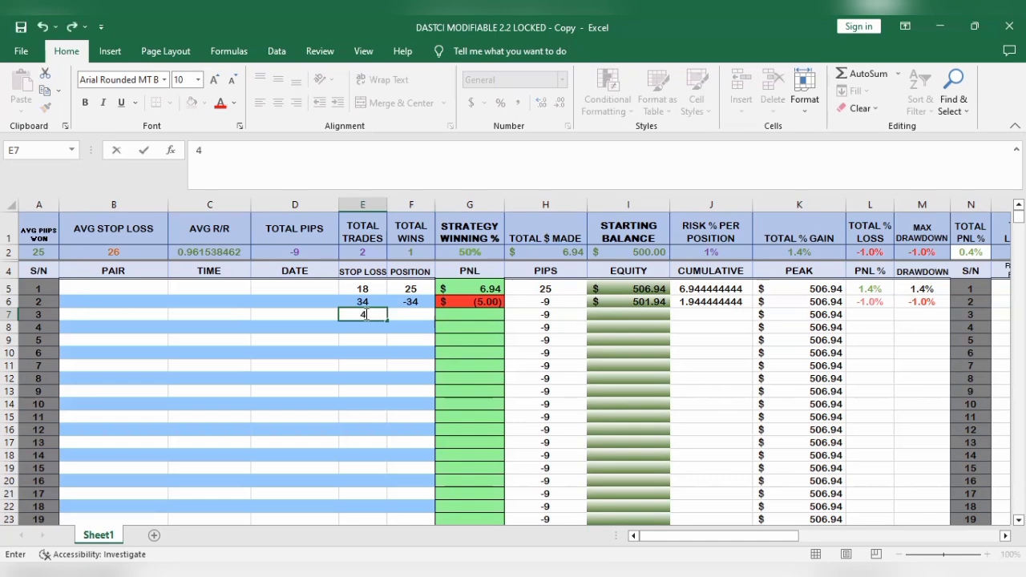
{"action": "type", "text": "43"}
{"action": "double_click", "coordinate": [409, 315]}
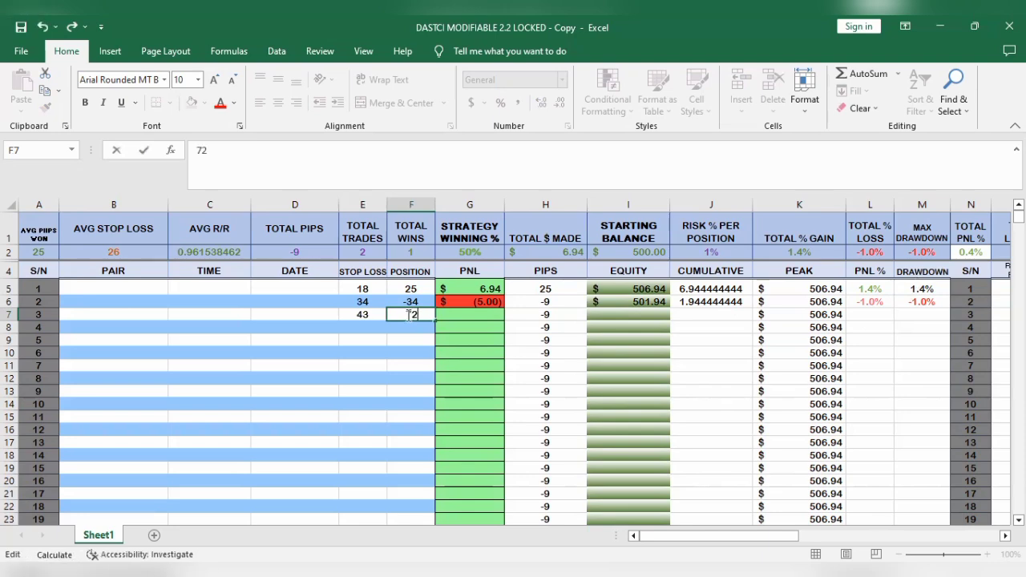
{"action": "type", "text": "72"}
{"action": "key", "text": "Return"}
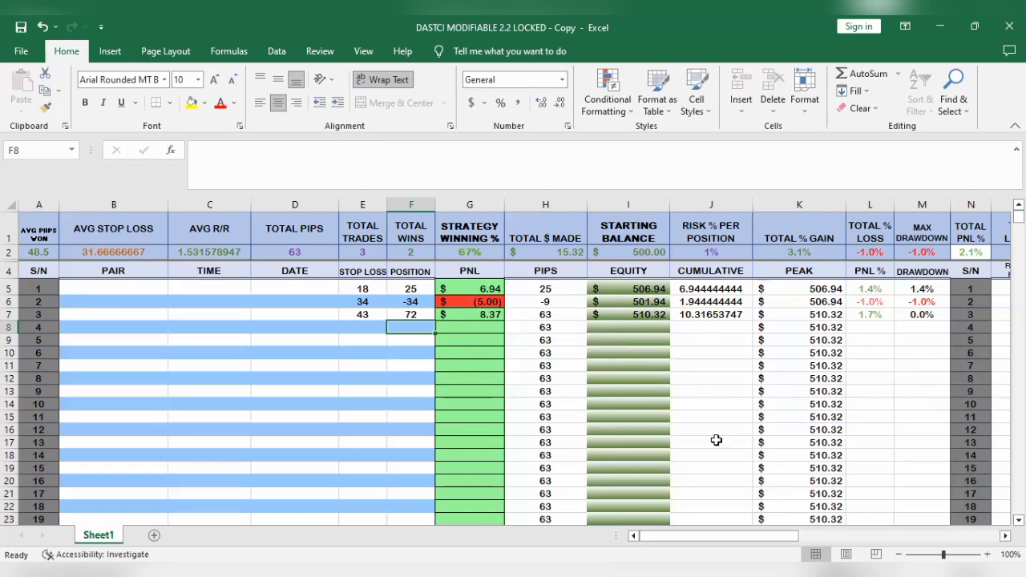
Examine the journal's summary figures from the total losses through the average PNL per trade, total PNL and present account balance
{"action": "left_click", "coordinate": [1005, 536]}
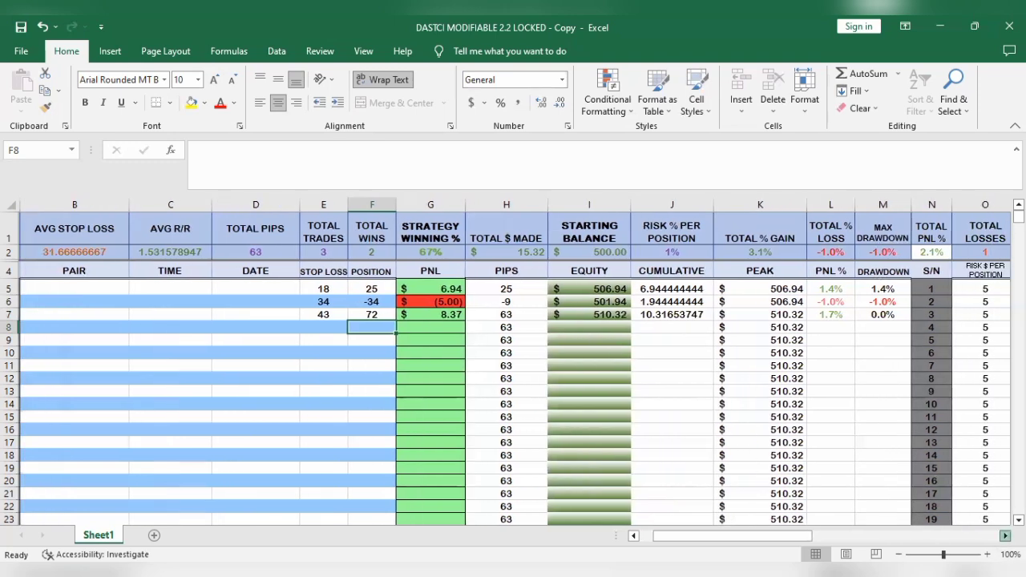
{"action": "left_click", "coordinate": [1005, 536]}
{"action": "left_click", "coordinate": [1006, 536]}
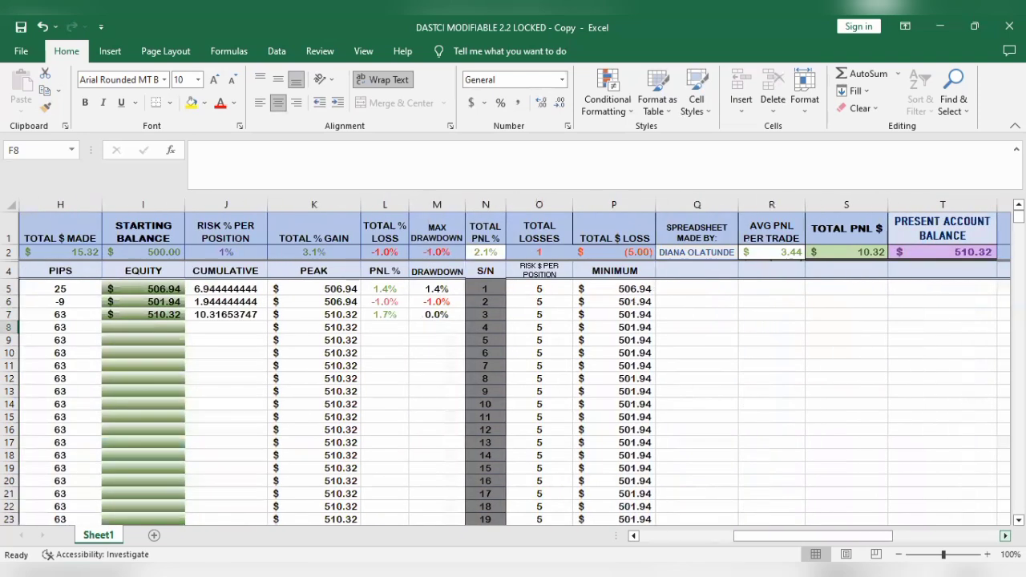
{"action": "left_click", "coordinate": [1005, 536]}
{"action": "left_click", "coordinate": [1006, 536]}
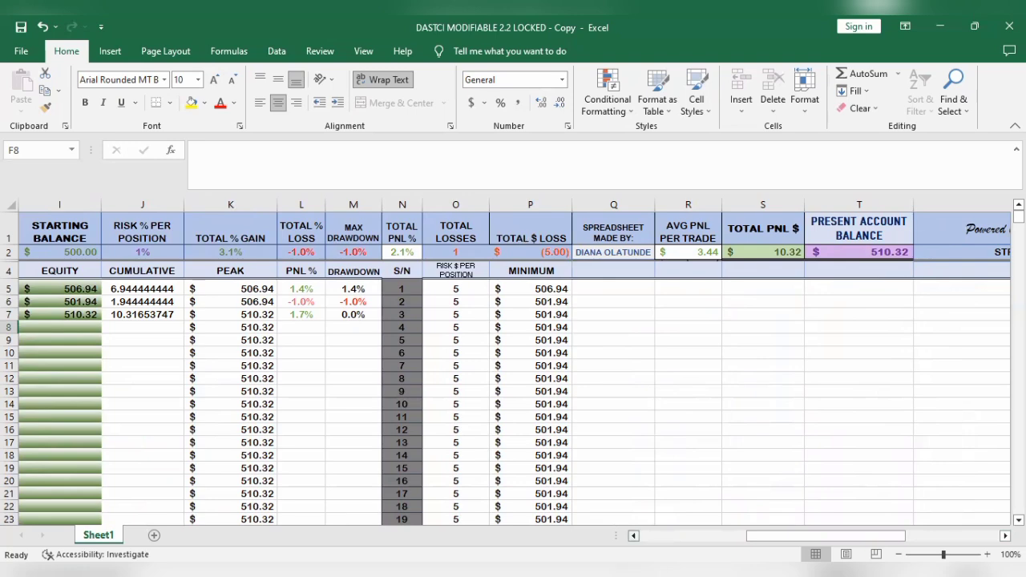
{"action": "scroll", "coordinate": [641, 311], "scroll_direction": "left", "scroll_amount": 6}
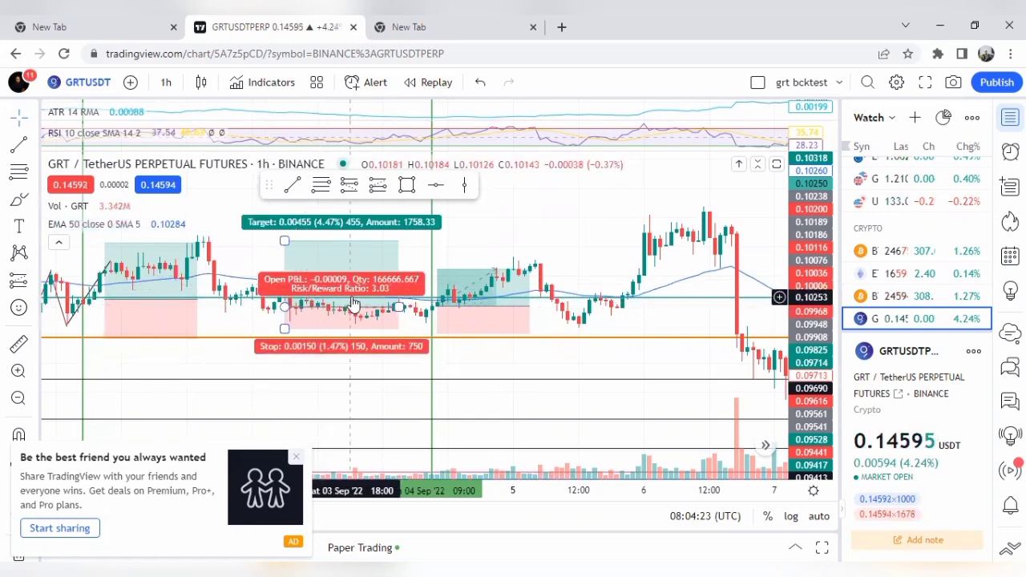
Switch to the GRTUSDT chart in TradingView and delete the long position drawn on the 3 September 2022 candles
{"action": "left_click", "coordinate": [352, 266]}
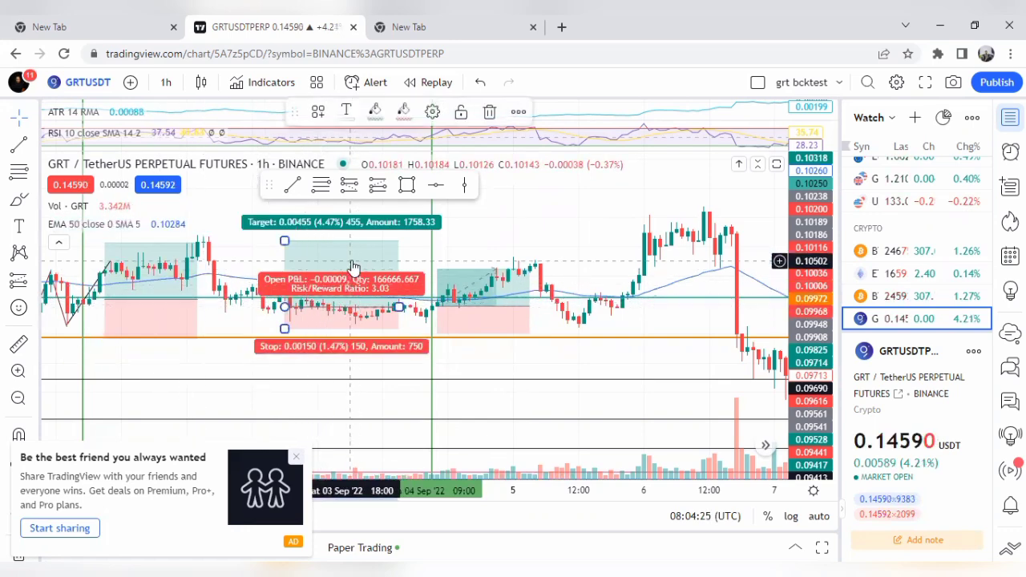
{"action": "right_click", "coordinate": [353, 266]}
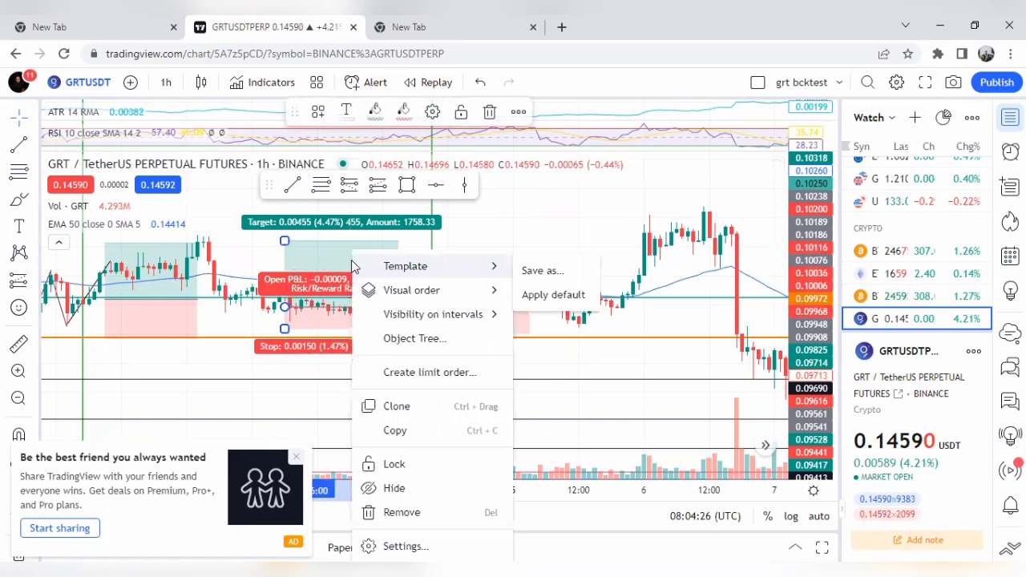
{"action": "left_click", "coordinate": [490, 114]}
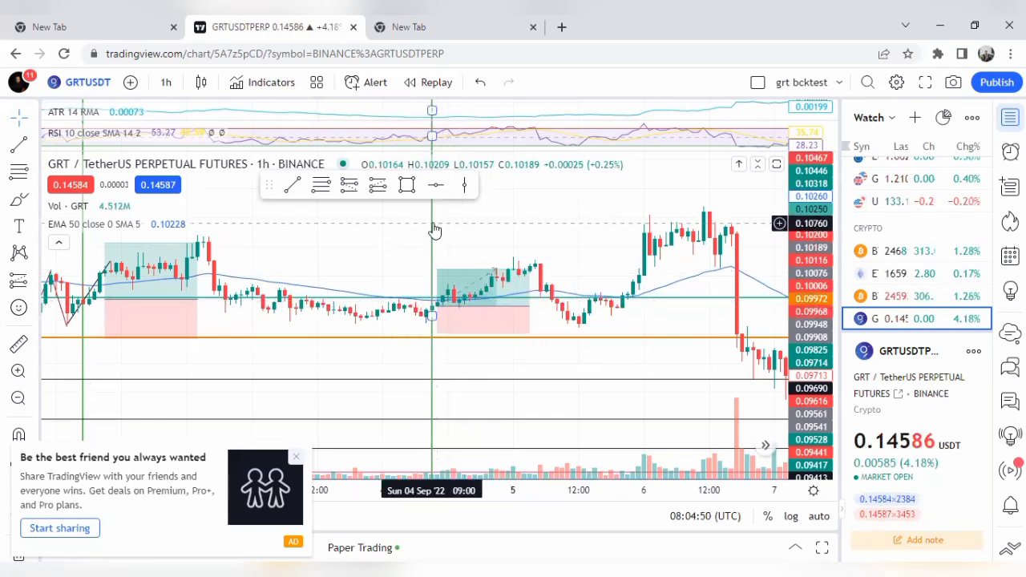
Check the entry date and time of the 4 September 2022 long position against its vertical marker line
{"action": "left_click", "coordinate": [490, 293]}
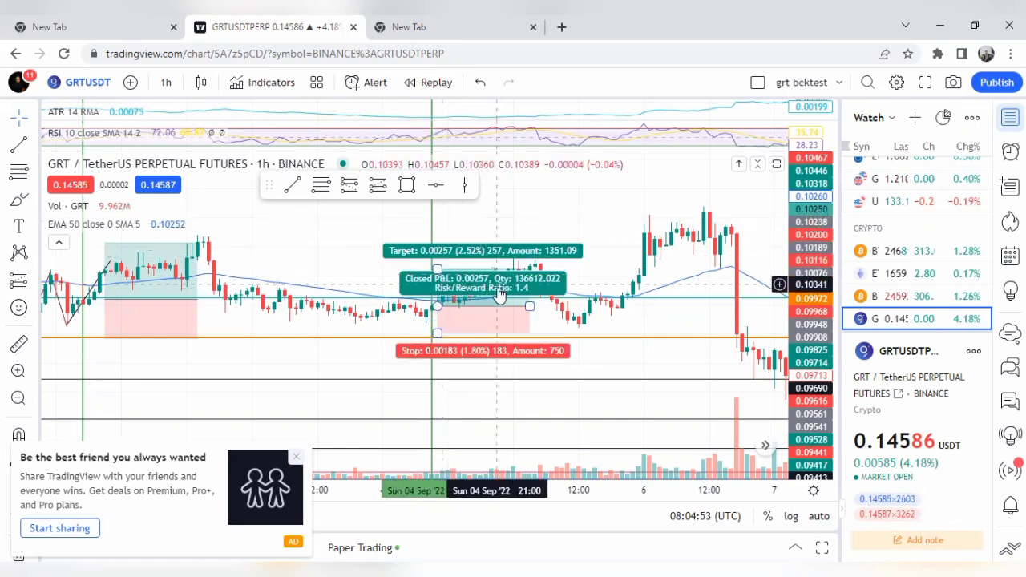
{"action": "left_click", "coordinate": [434, 232]}
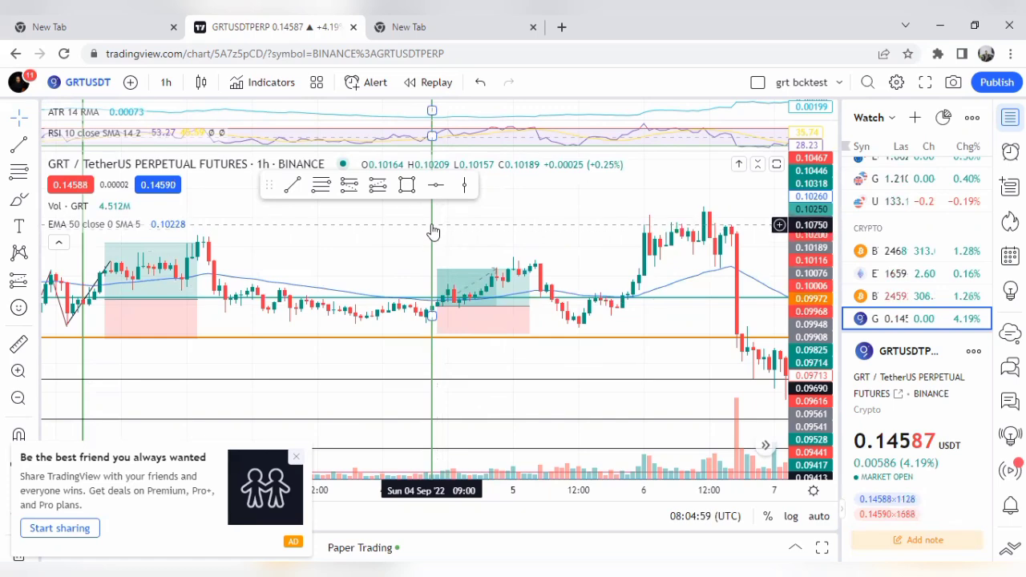
{"action": "left_click", "coordinate": [441, 321]}
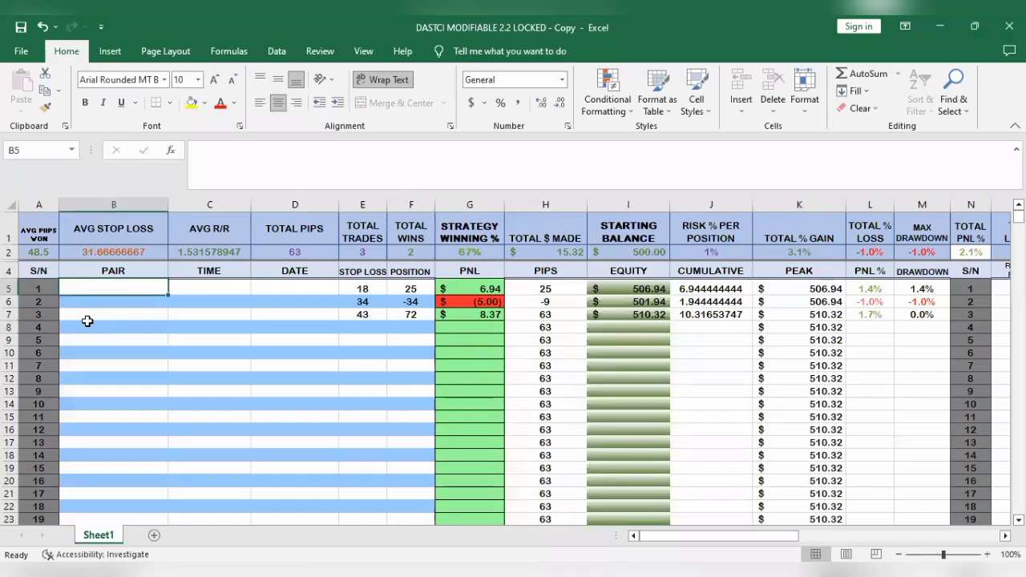
Switch to the Excel journal and enter GRT/USDT as the pair for trade 1
{"action": "left_click", "coordinate": [88, 325]}
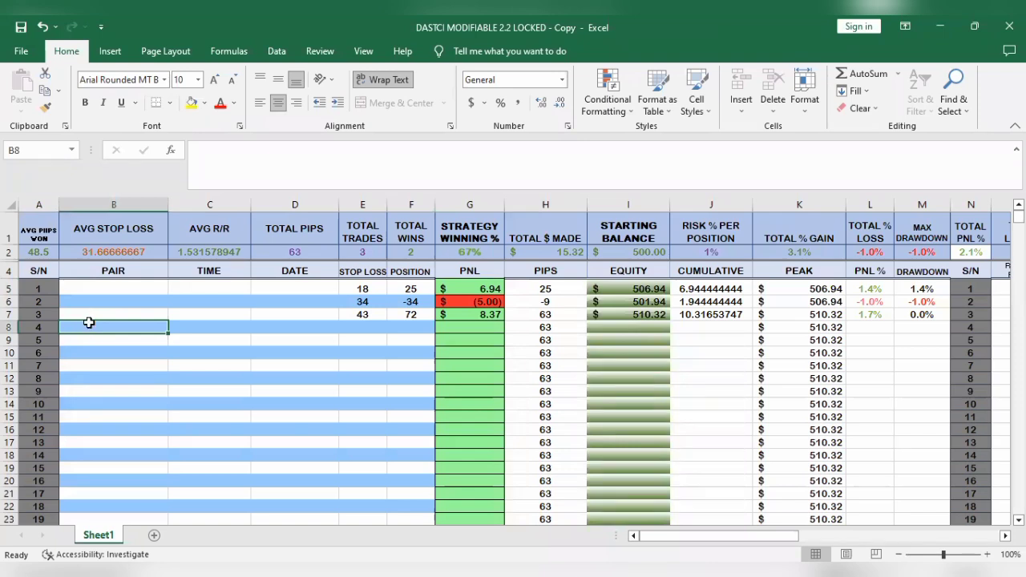
{"action": "double_click", "coordinate": [91, 324]}
{"action": "double_click", "coordinate": [102, 290]}
{"action": "type", "text": "ge"}
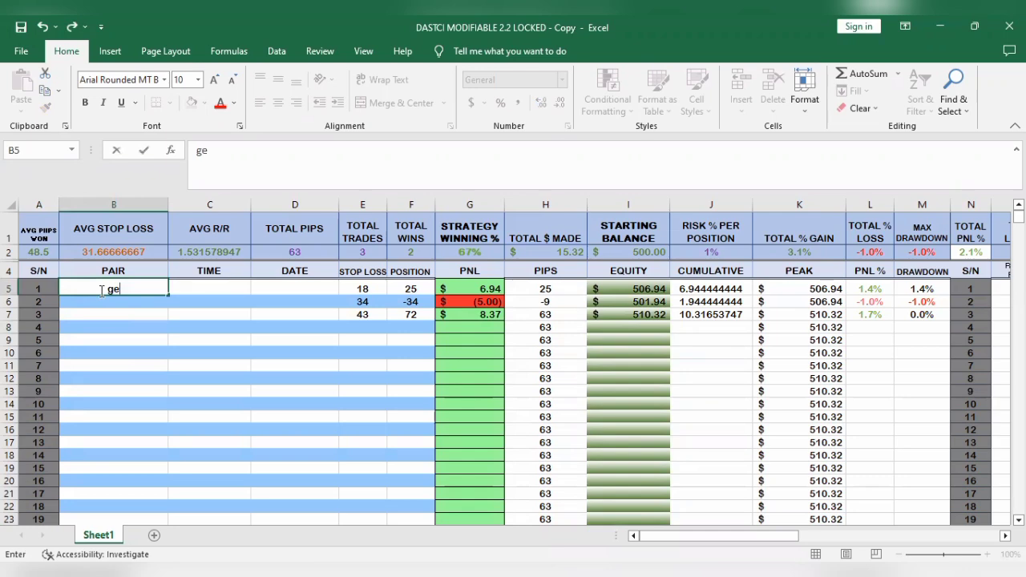
{"action": "key", "text": "BackSpace"}
{"action": "key", "text": "BackSpace"}
{"action": "type", "text": "GRT/USDT"}
Enter the time 09:00 and the date 04/09/2022 for trade 1
{"action": "left_click", "coordinate": [216, 293]}
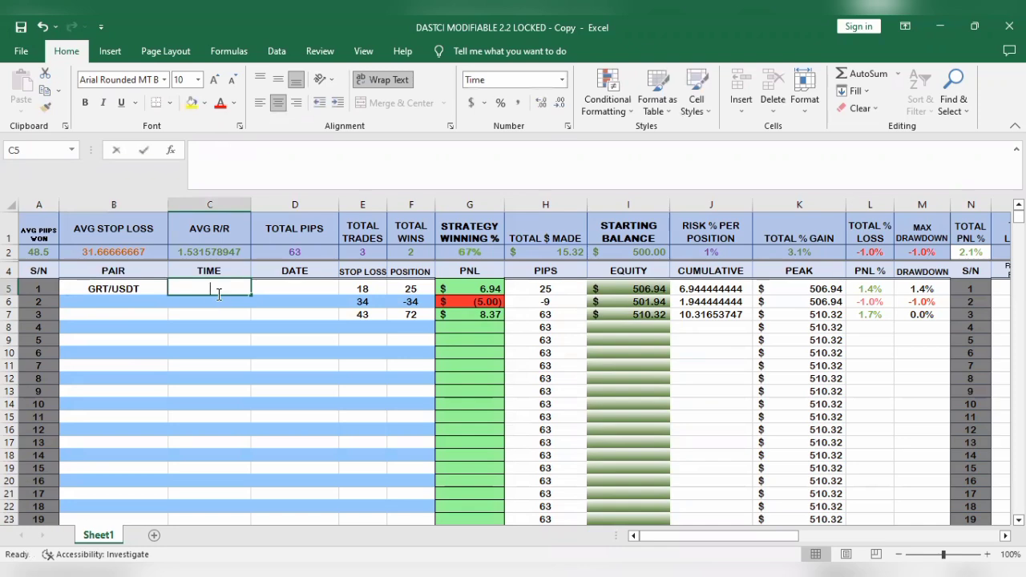
{"action": "type", "text": "09"}
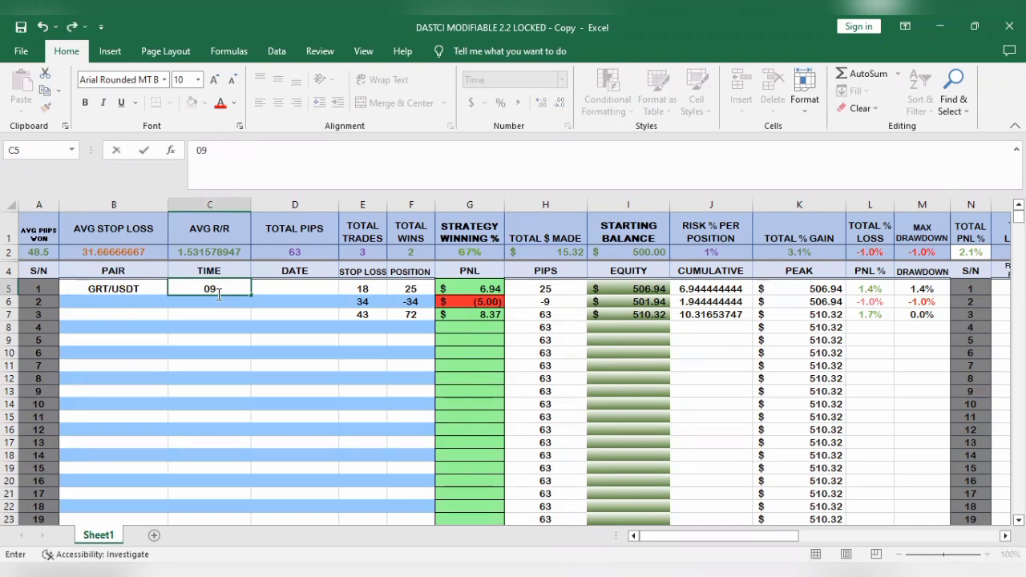
{"action": "type", "text": ":00"}
{"action": "key", "text": "Return"}
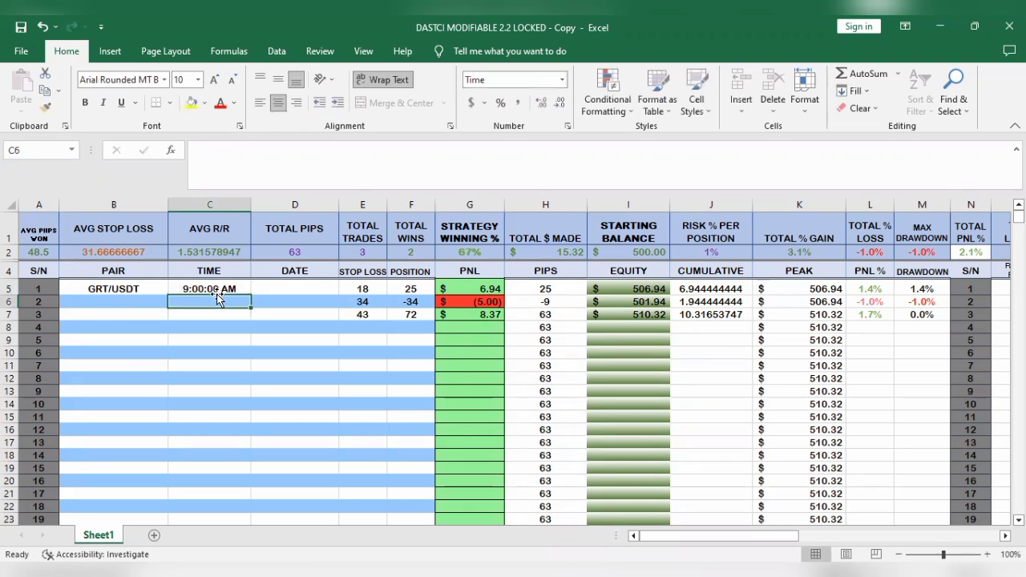
{"action": "left_click", "coordinate": [291, 291]}
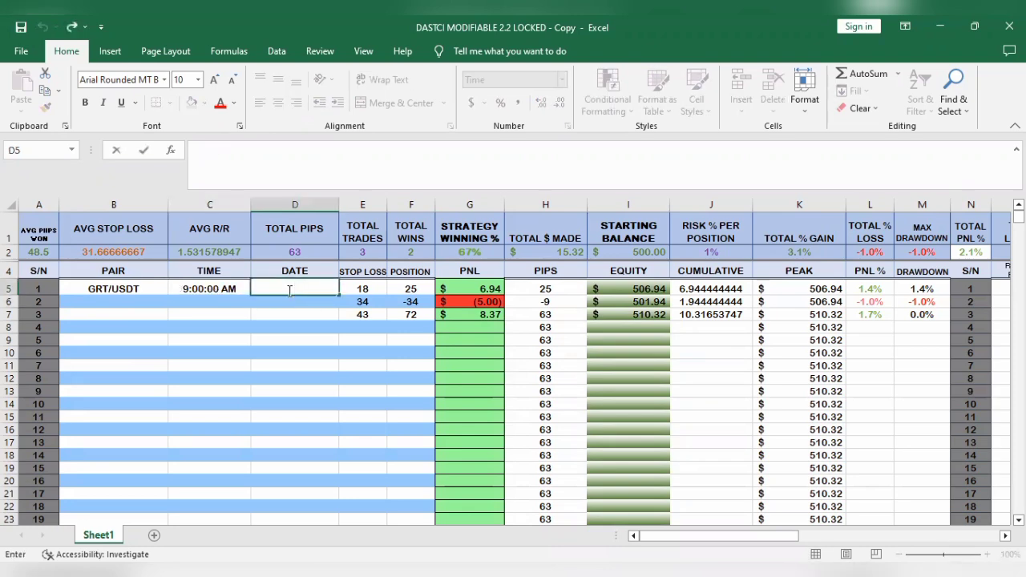
{"action": "type", "text": "04/09/2022"}
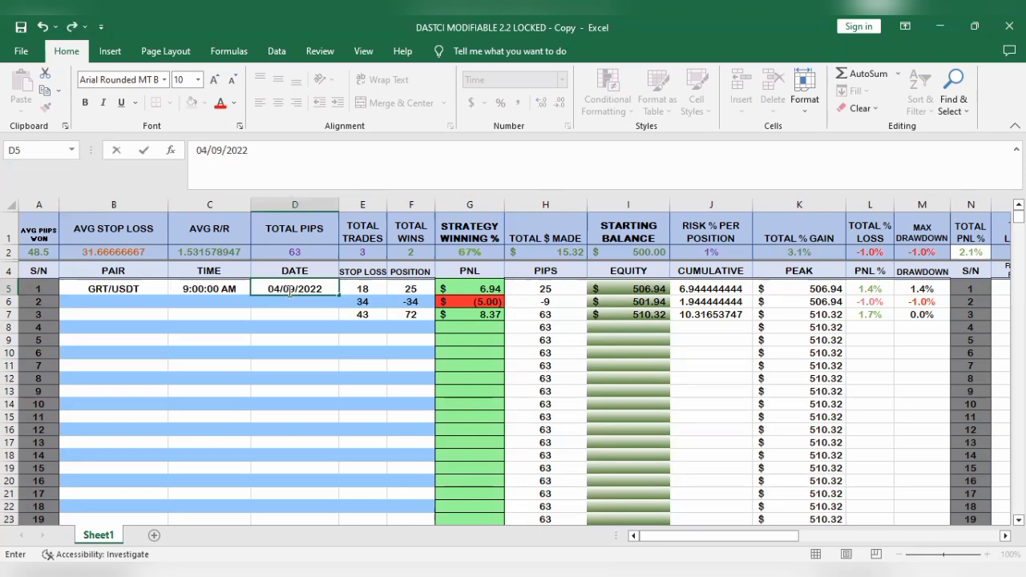
{"action": "key", "text": "Return"}
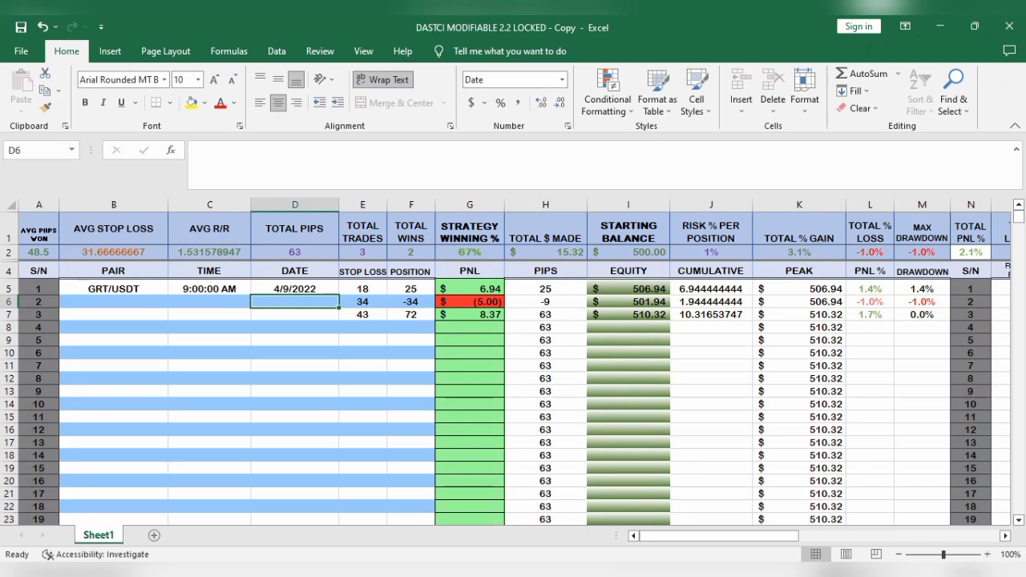
Review the journal's remaining summary headings, including the present account balance, strategy name and loss percentage
{"action": "scroll", "coordinate": [922, 411], "scroll_direction": "right", "scroll_amount": 3}
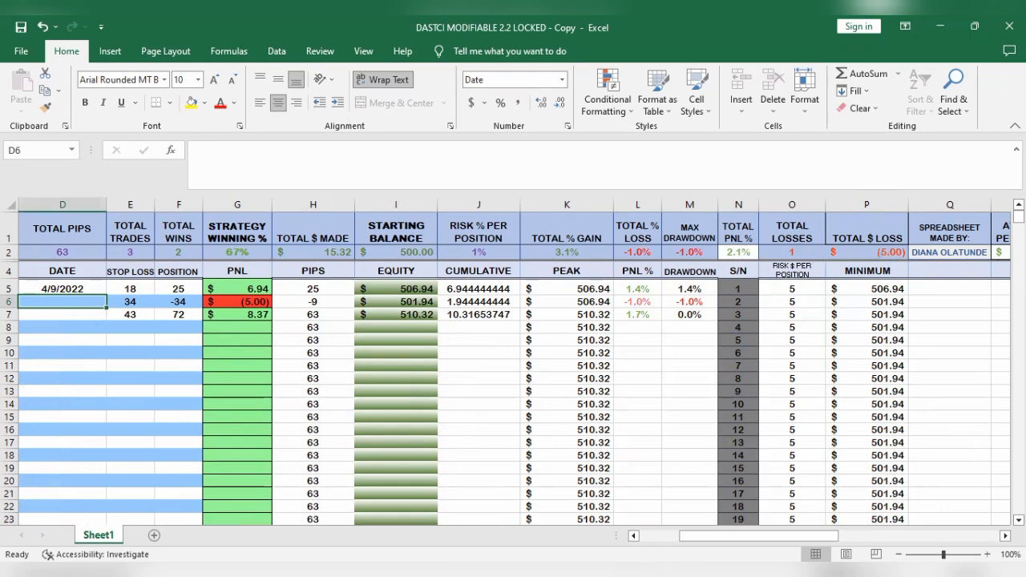
{"action": "left_click", "coordinate": [1006, 537]}
{"action": "left_click", "coordinate": [1005, 536]}
{"action": "left_click", "coordinate": [1006, 537]}
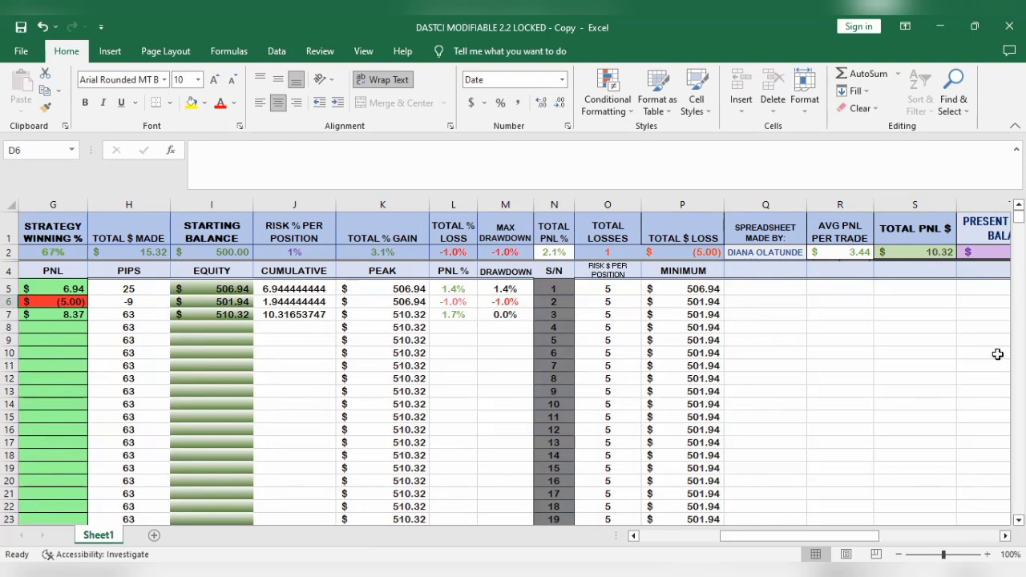
{"action": "scroll", "coordinate": [877, 419], "scroll_direction": "right", "scroll_amount": 4}
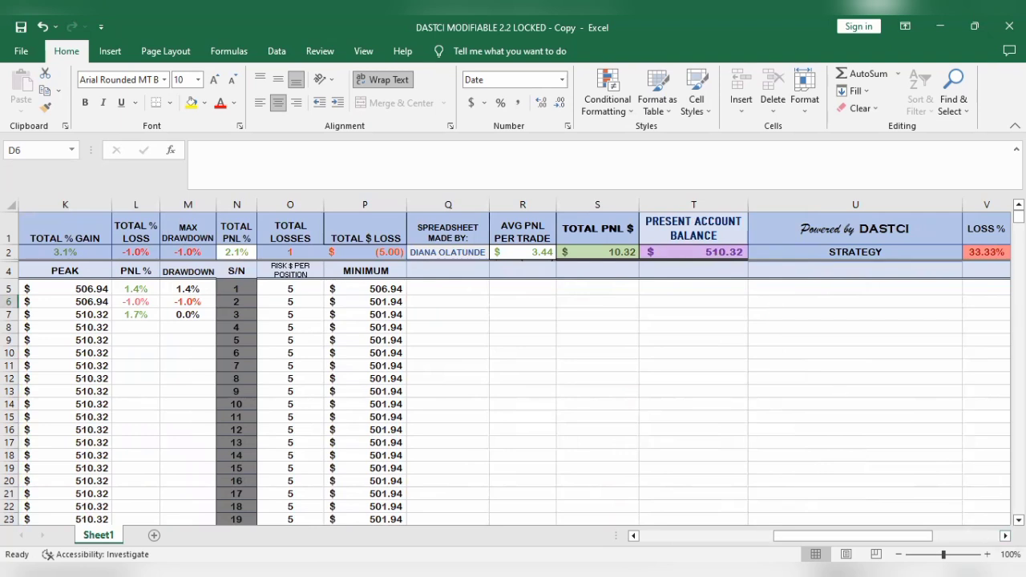
{"action": "scroll", "coordinate": [932, 415], "scroll_direction": "right", "scroll_amount": 2}
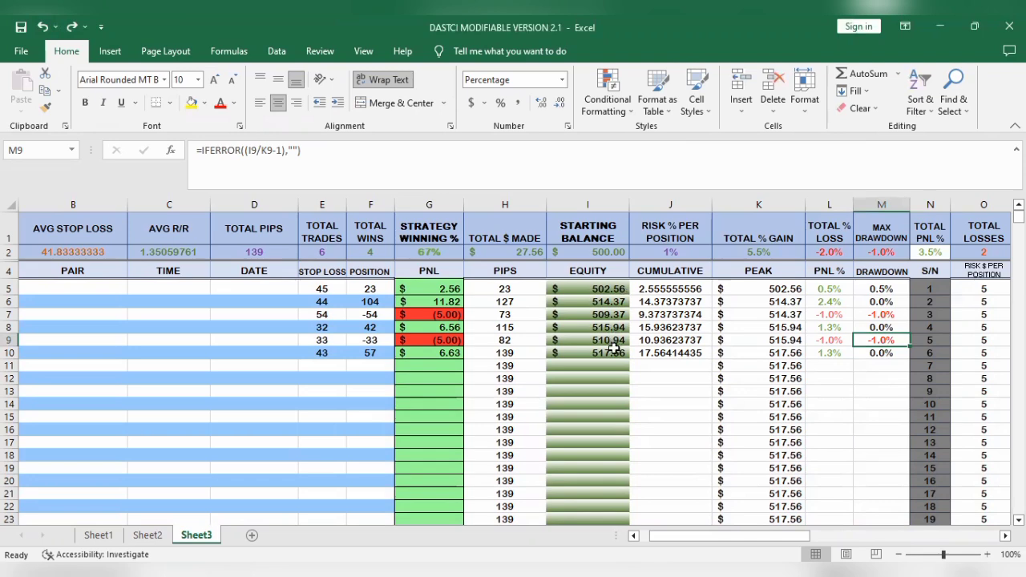
Insert a basic line chart of the equity values of the six logged trades, I5:I10
{"action": "left_click", "coordinate": [586, 288]}
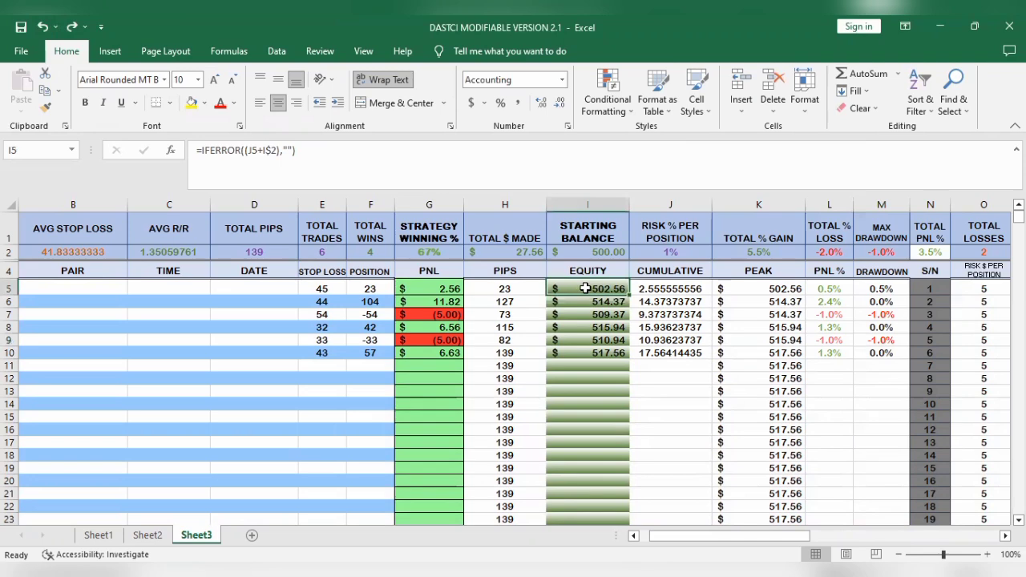
{"action": "left_click_drag", "start_coordinate": [584, 288], "coordinate": [594, 351]}
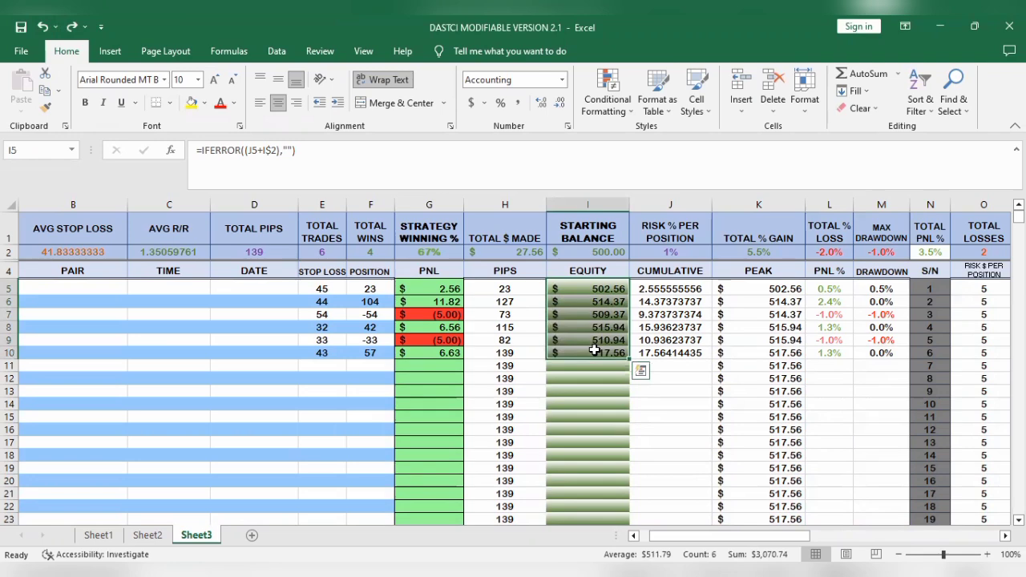
{"action": "left_click", "coordinate": [110, 51]}
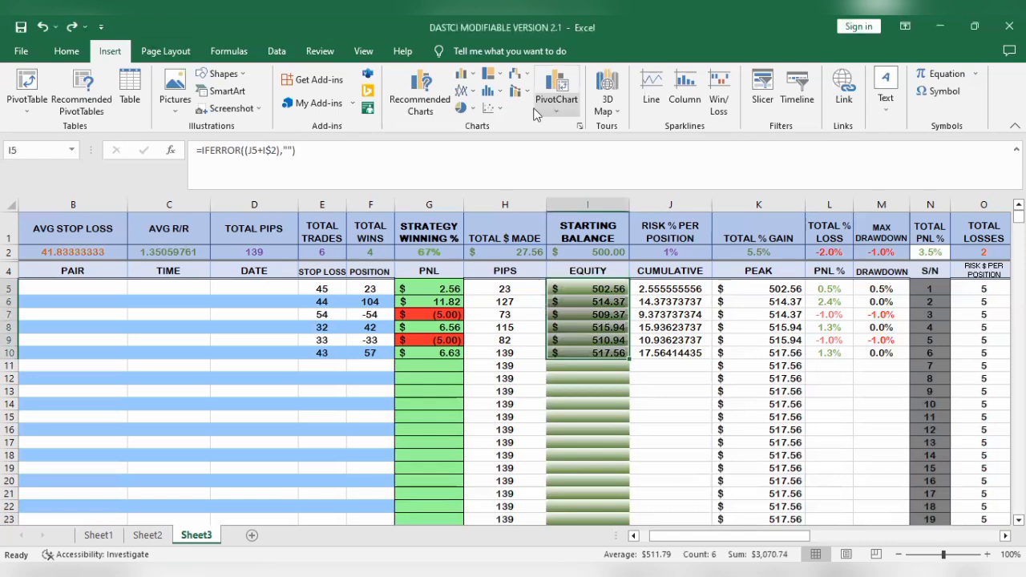
{"action": "left_click", "coordinate": [581, 127]}
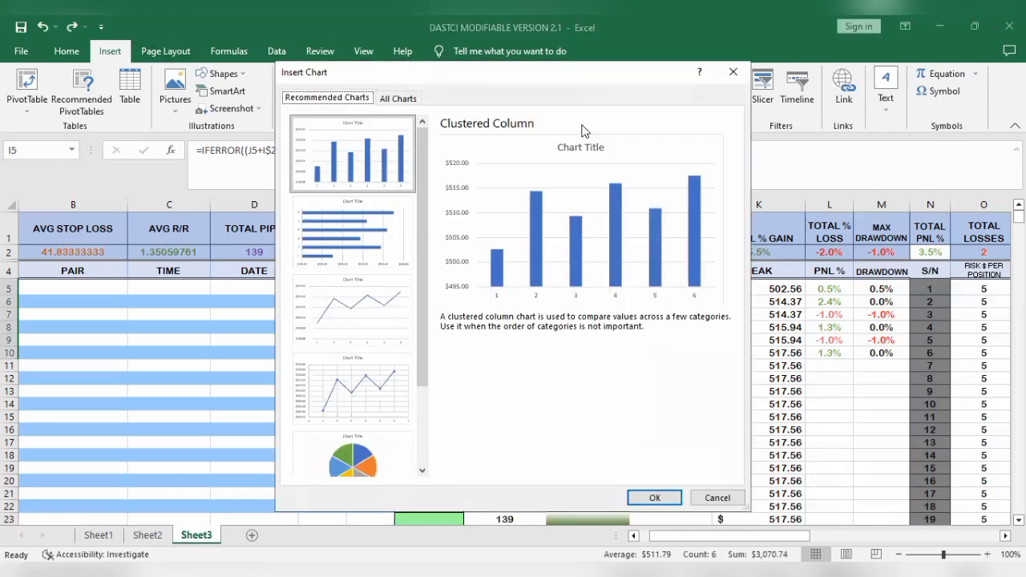
{"action": "left_click", "coordinate": [398, 99]}
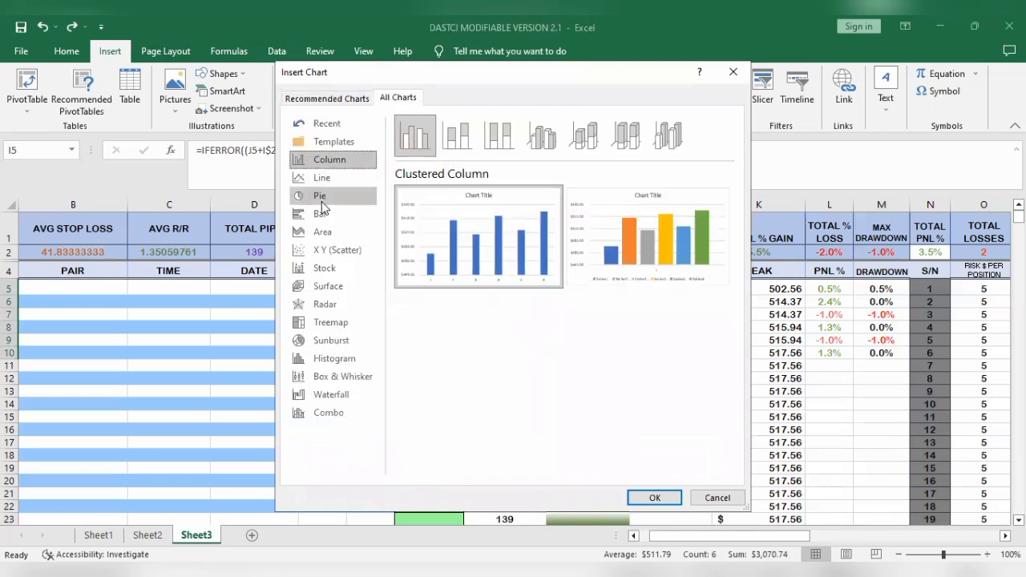
{"action": "left_click", "coordinate": [328, 178]}
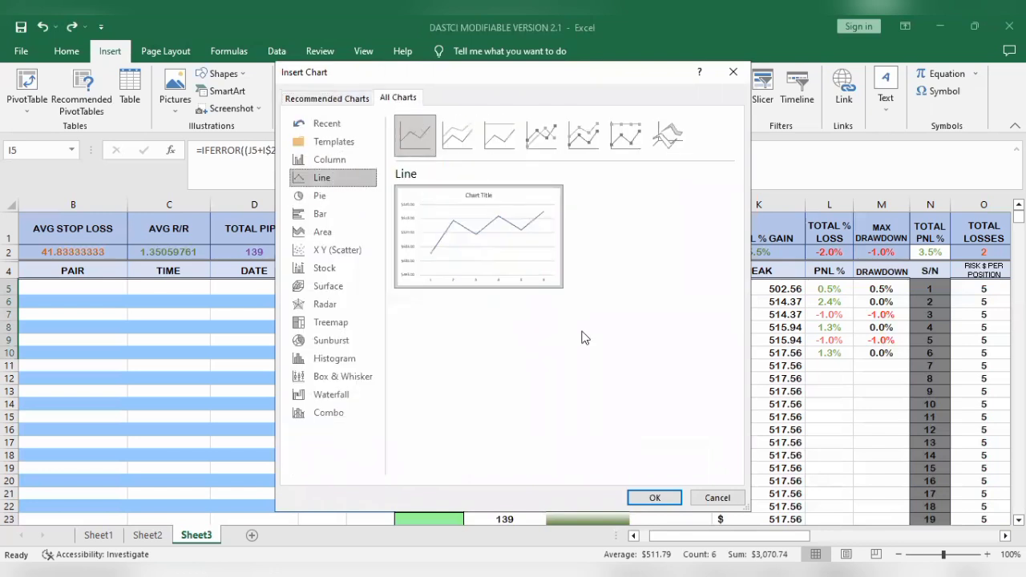
{"action": "left_click", "coordinate": [655, 498]}
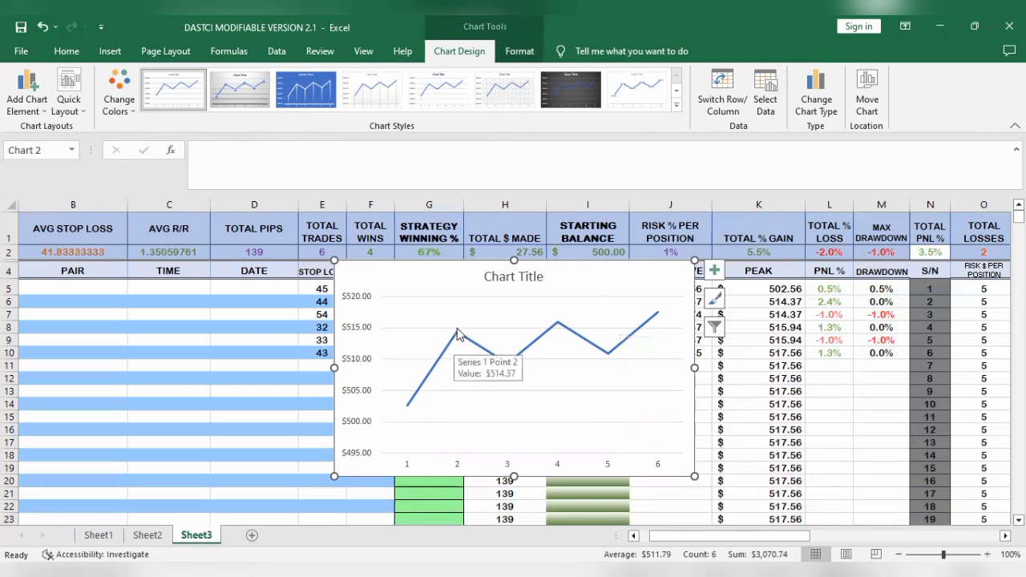
Apply the chart style with a solid blue background, white line and drop lines to the equity chart
{"action": "mouse_move", "coordinate": [505, 367]}
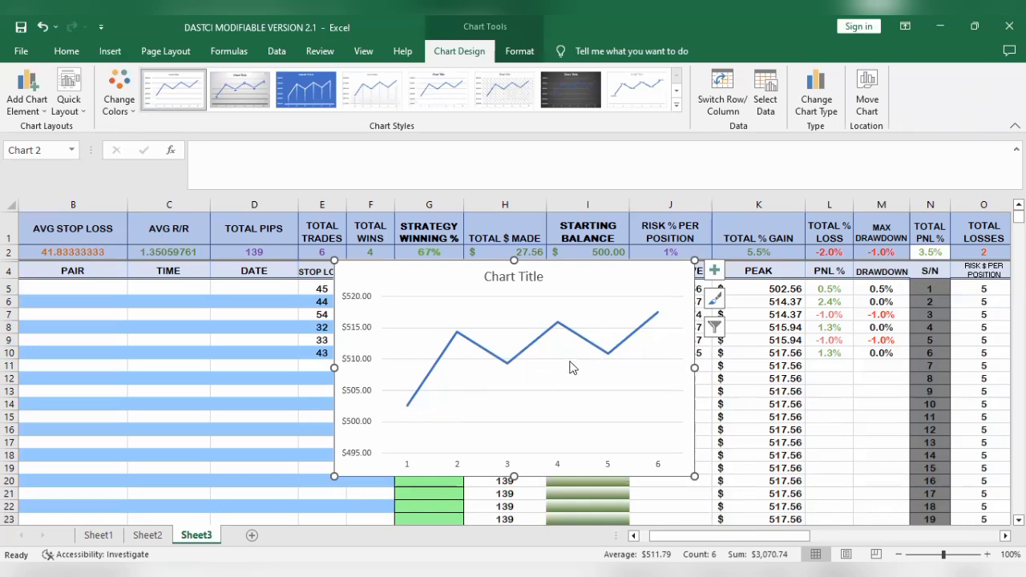
{"action": "left_click", "coordinate": [648, 373]}
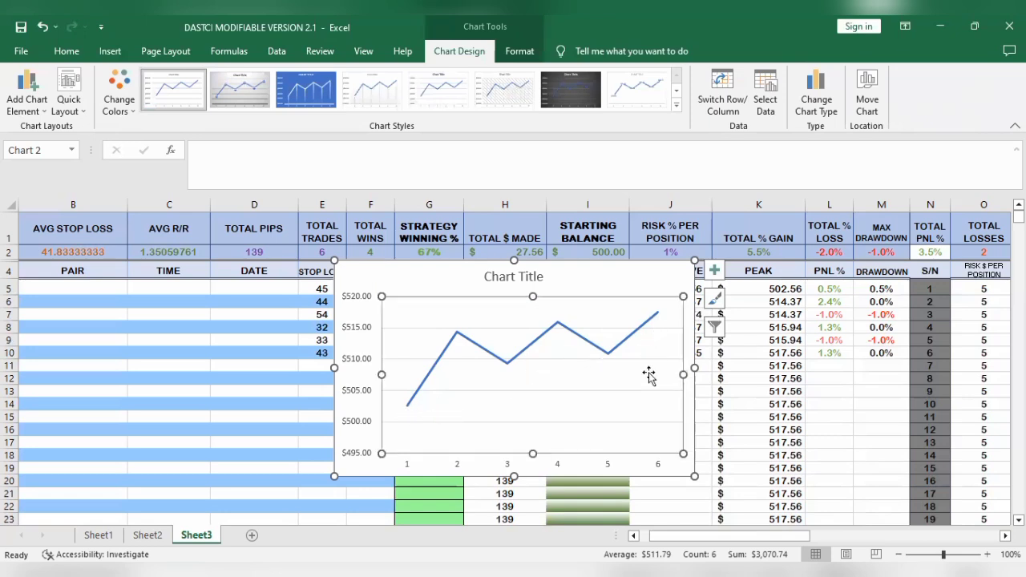
{"action": "left_click", "coordinate": [321, 96]}
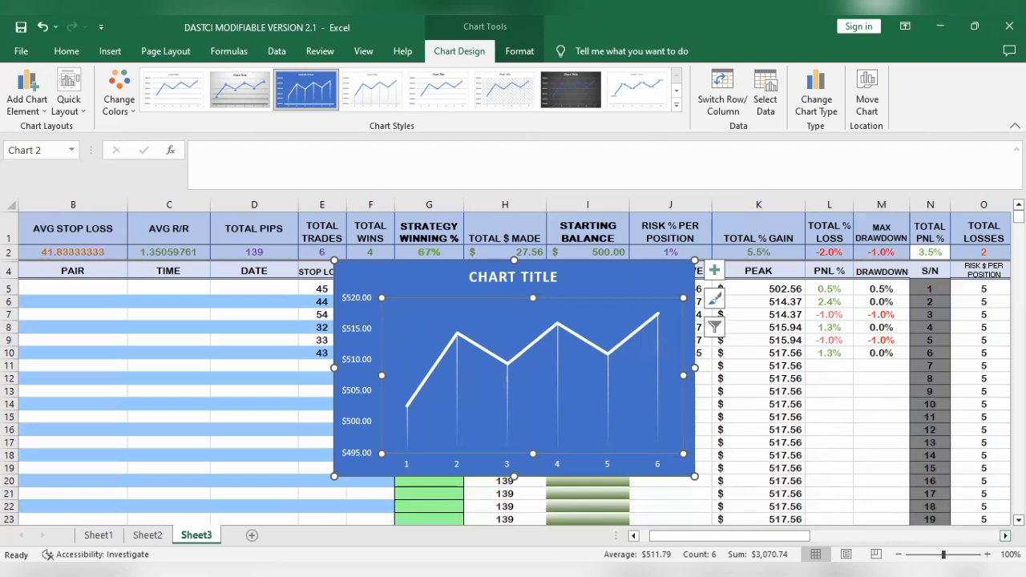
Enter 2.1 in Q5, Y in Q6 and N in Q7 in the blank column beneath ROI%
{"action": "scroll", "coordinate": [513, 361], "scroll_direction": "right", "scroll_amount": 8}
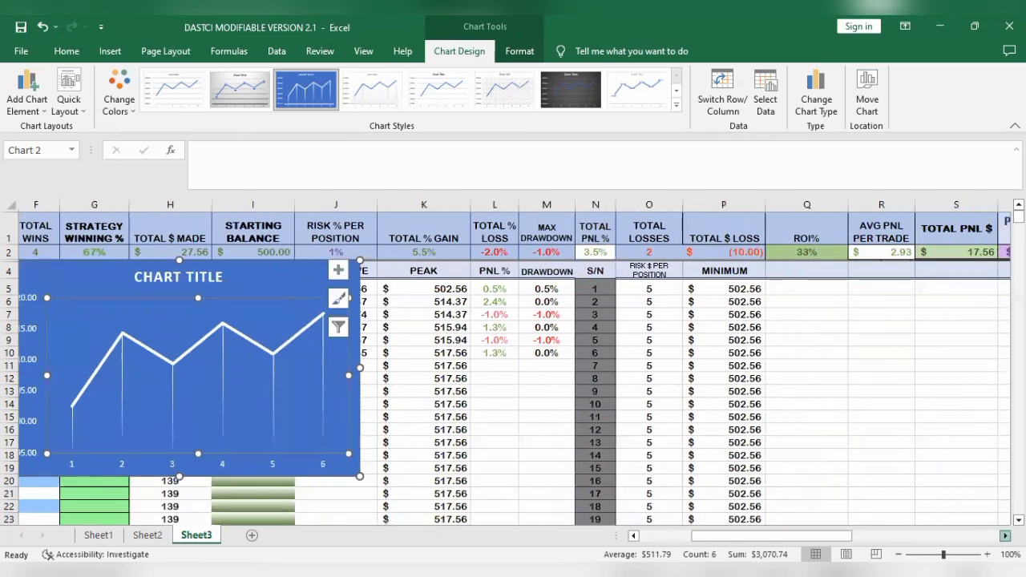
{"action": "scroll", "coordinate": [765, 410], "scroll_direction": "right", "scroll_amount": 1}
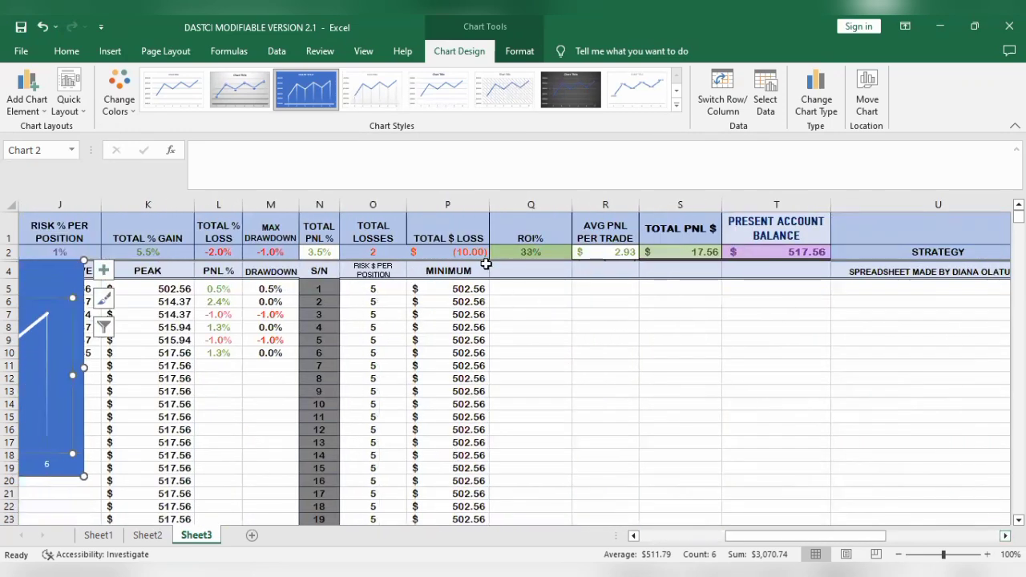
{"action": "left_click", "coordinate": [523, 290]}
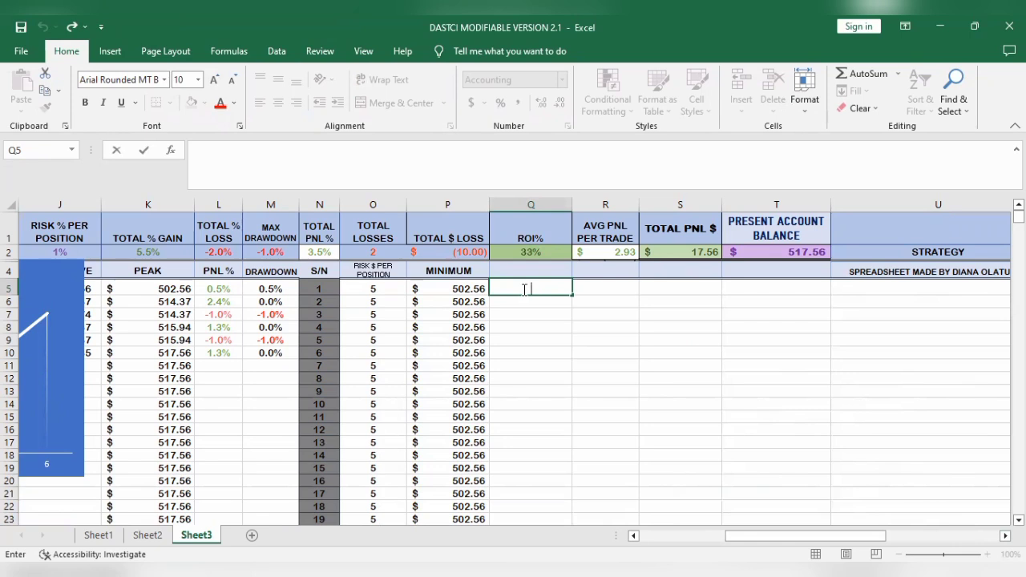
{"action": "type", "text": "2.1"}
{"action": "key", "text": "Return"}
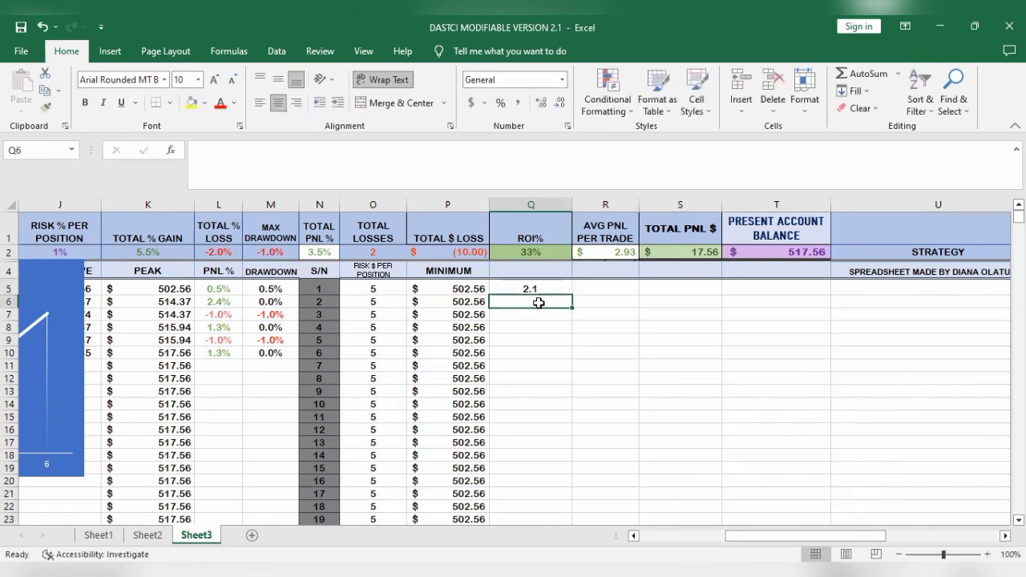
{"action": "type", "text": "Y"}
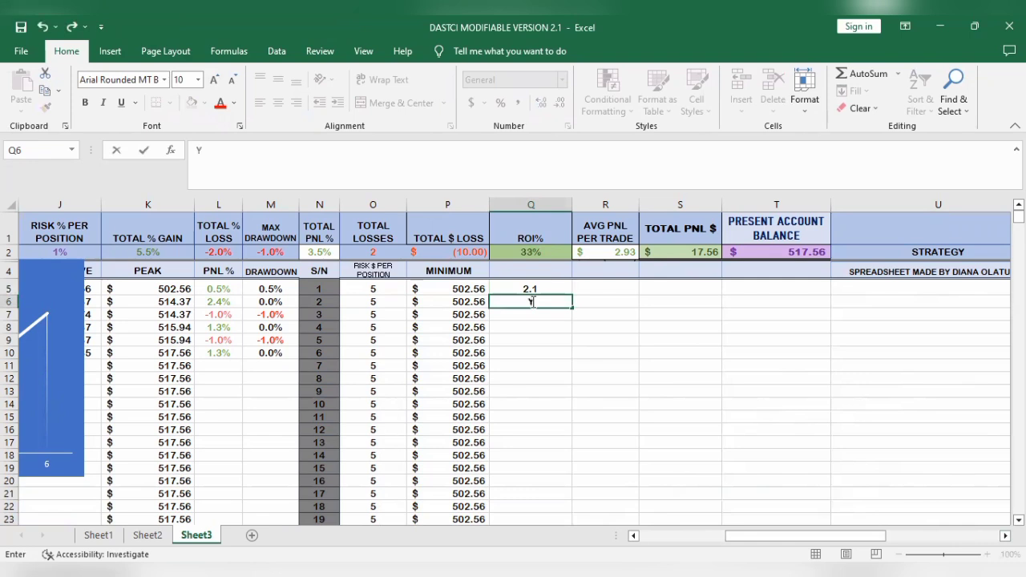
{"action": "left_click", "coordinate": [540, 316]}
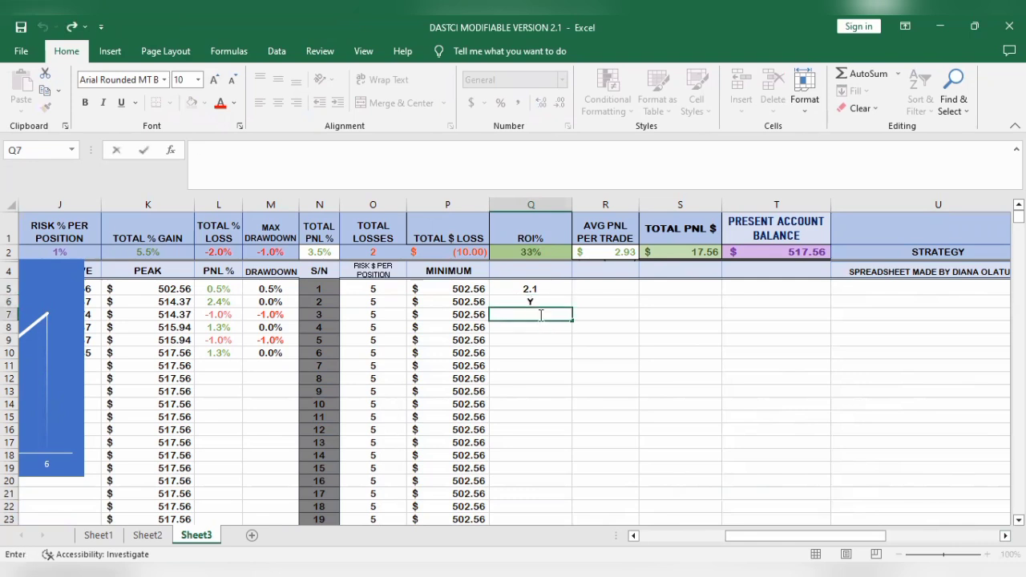
{"action": "type", "text": "N"}
{"action": "left_click", "coordinate": [533, 328]}
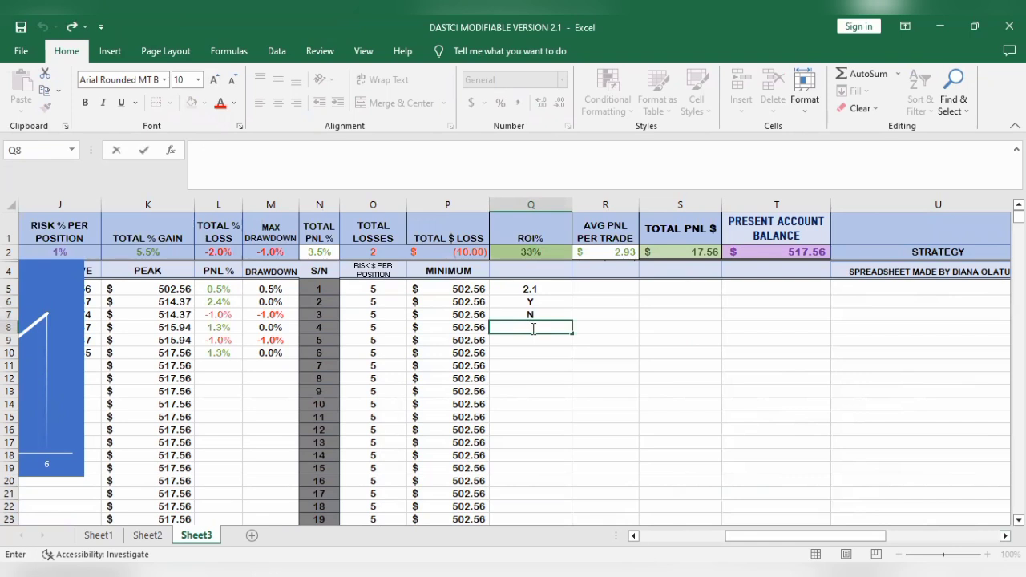
Enter the note RSI DIVERGENVCE in cell R5, beside the 2.1 entry
{"action": "left_click", "coordinate": [586, 291]}
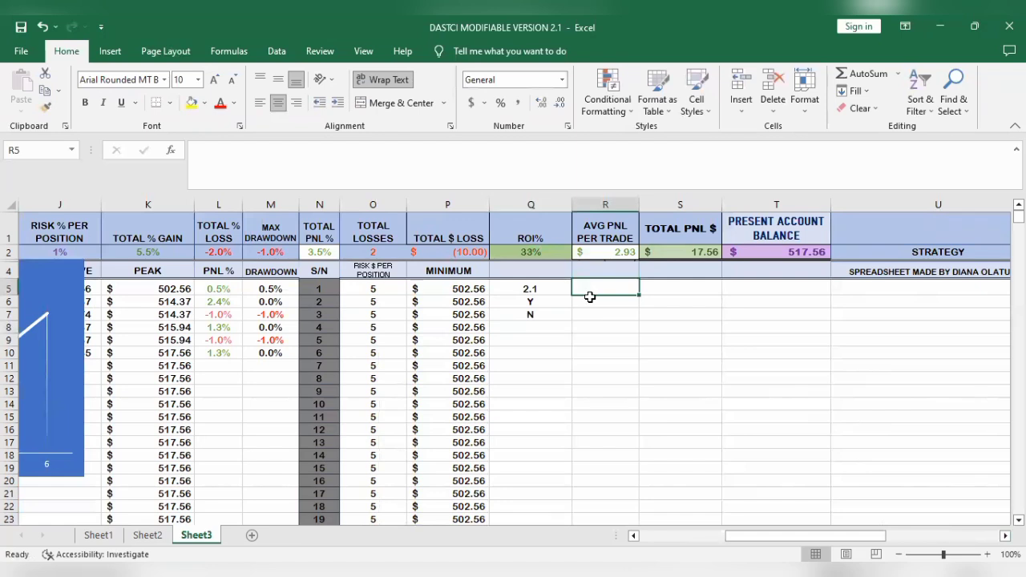
{"action": "double_click", "coordinate": [592, 292]}
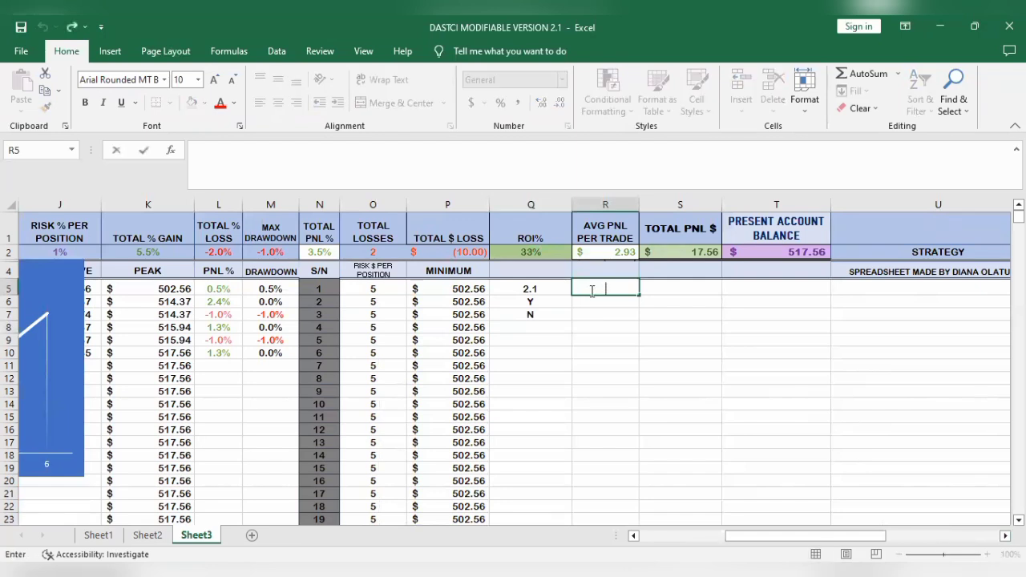
{"action": "type", "text": "RSI DIVERG"}
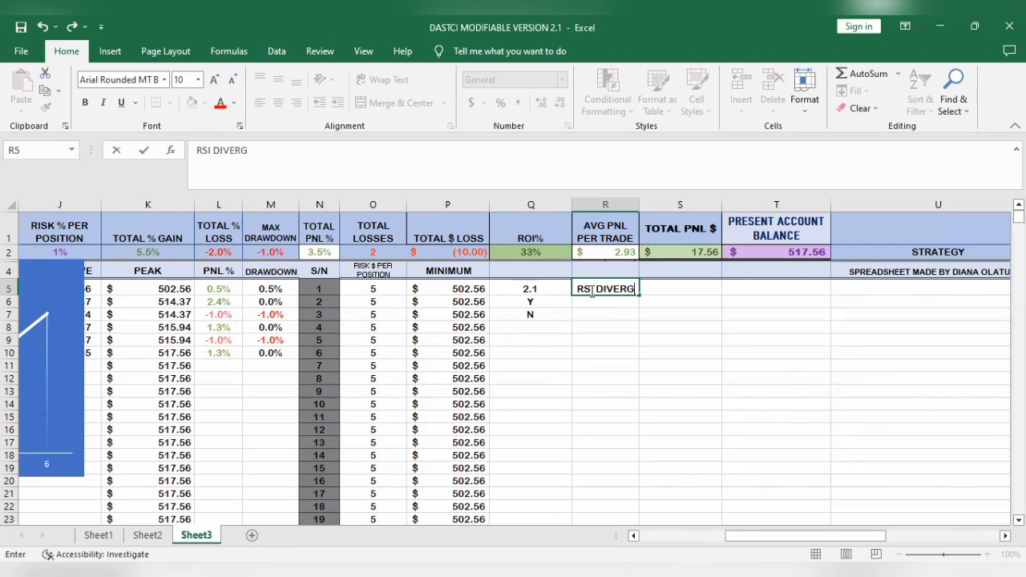
{"action": "type", "text": "ENVCE"}
{"action": "key", "text": "Return"}
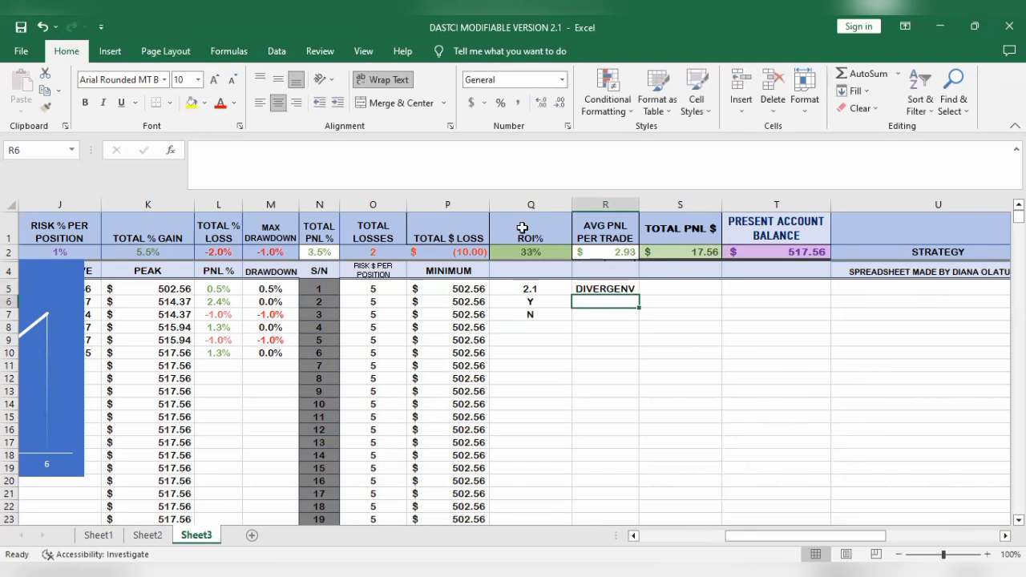
Set the font size of the empty cell R6 and the RSI note in R5 to 8
{"action": "left_click", "coordinate": [199, 81]}
{"action": "left_click", "coordinate": [181, 97]}
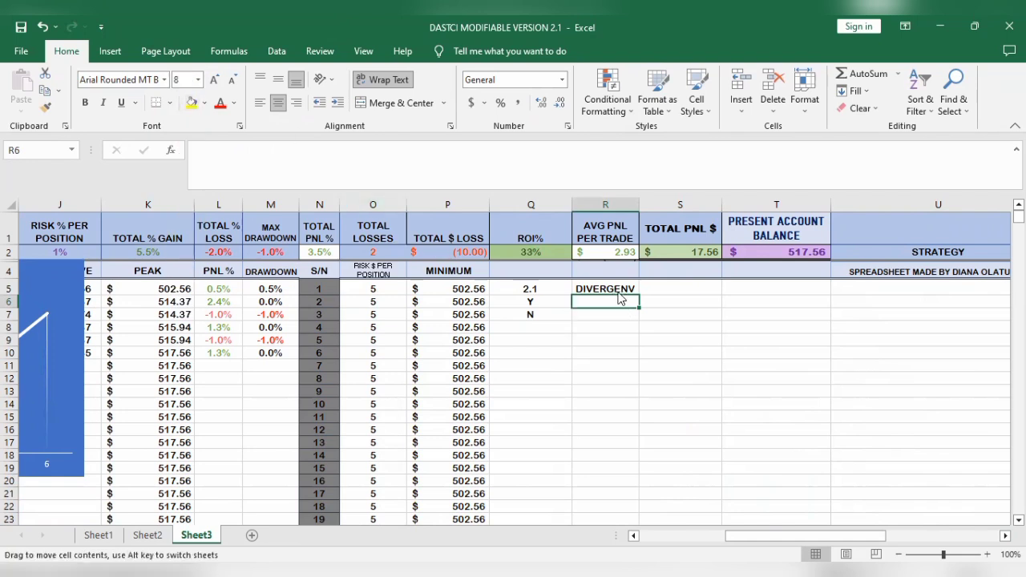
{"action": "left_click", "coordinate": [617, 287]}
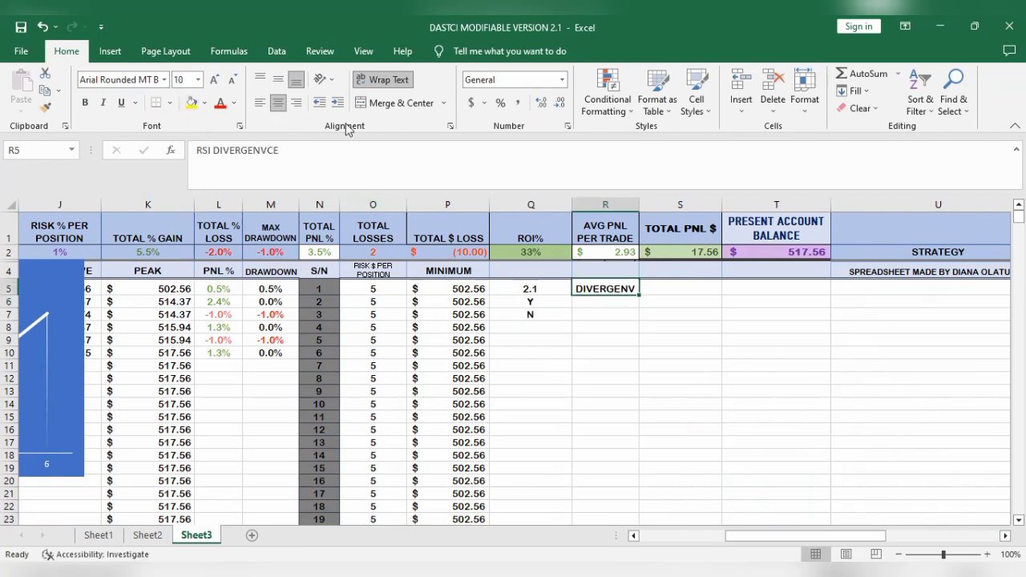
{"action": "left_click", "coordinate": [197, 79]}
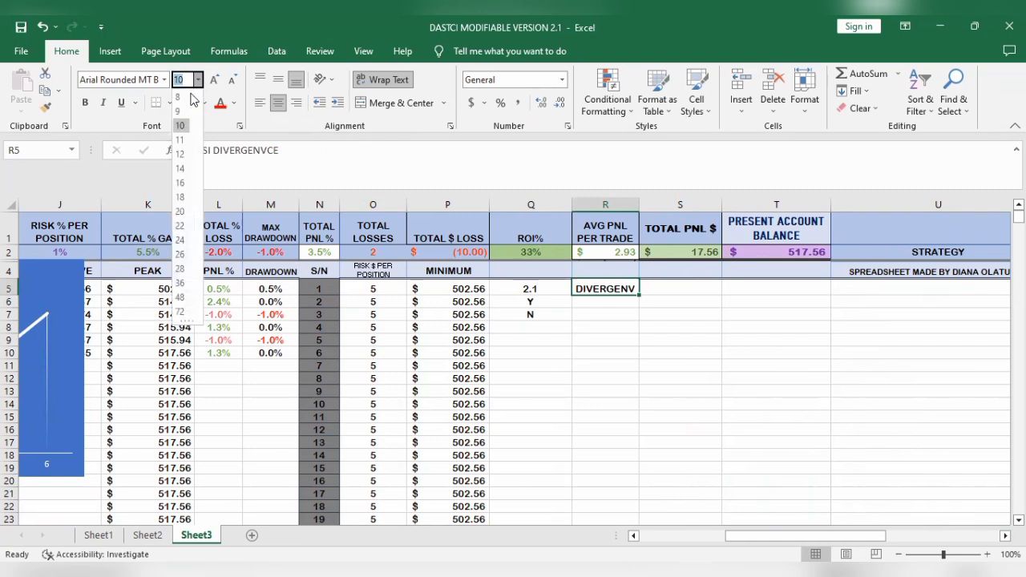
{"action": "left_click", "coordinate": [189, 98]}
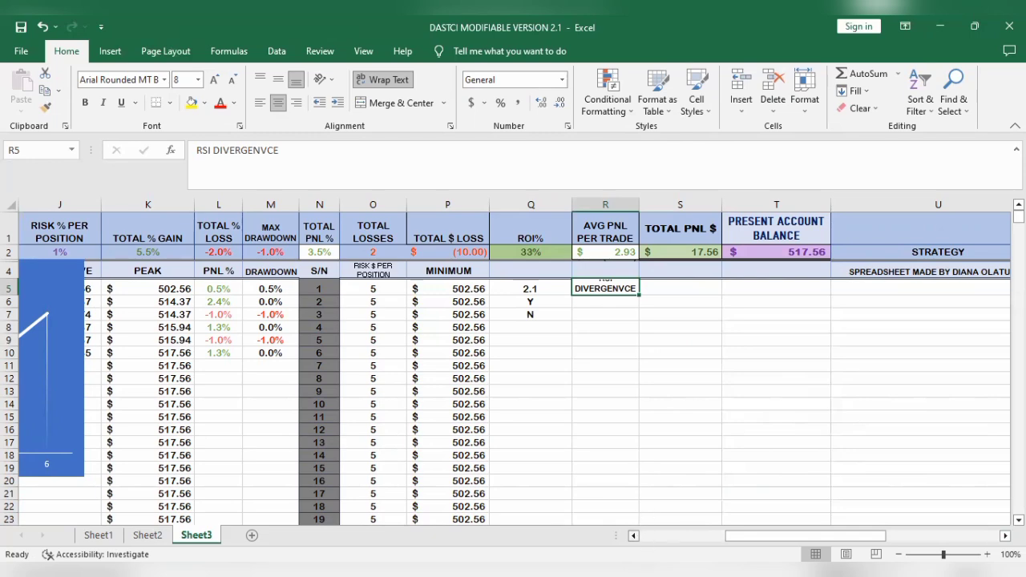
Move the equity chart below the logged trades so it no longer covers the trade data
{"action": "left_click", "coordinate": [633, 536]}
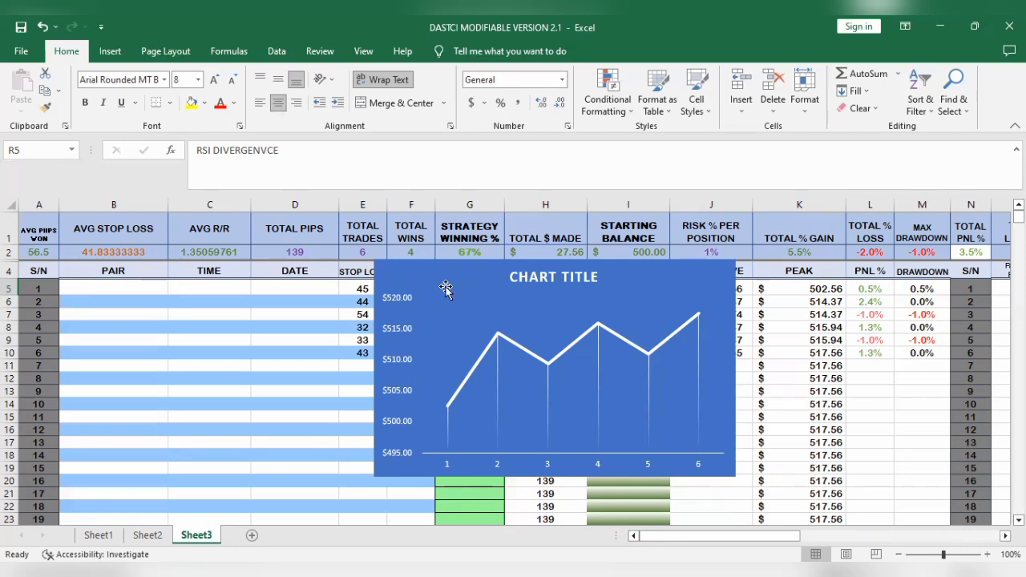
{"action": "left_click_drag", "start_coordinate": [444, 288], "coordinate": [193, 446]}
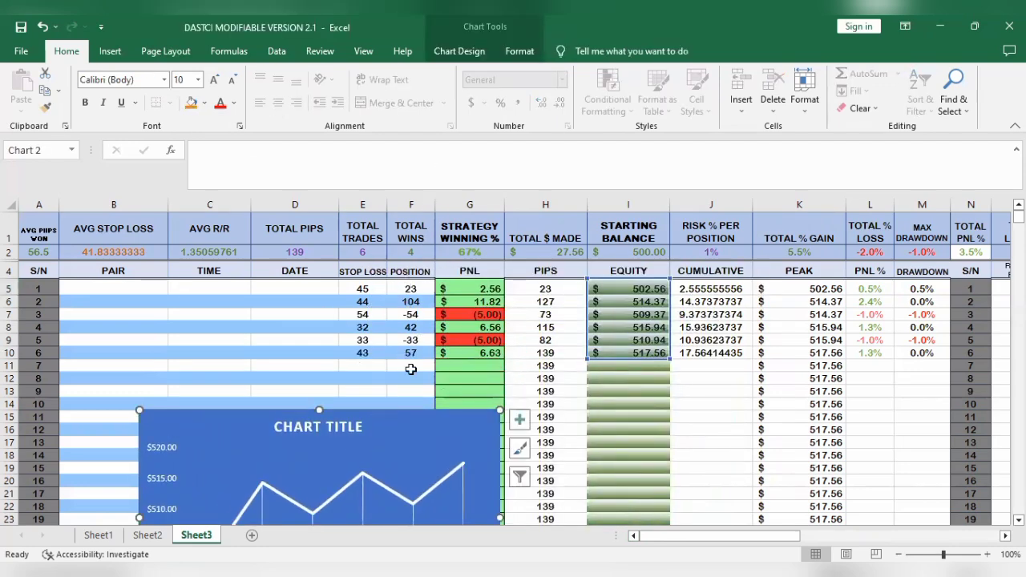
{"action": "left_click", "coordinate": [656, 342]}
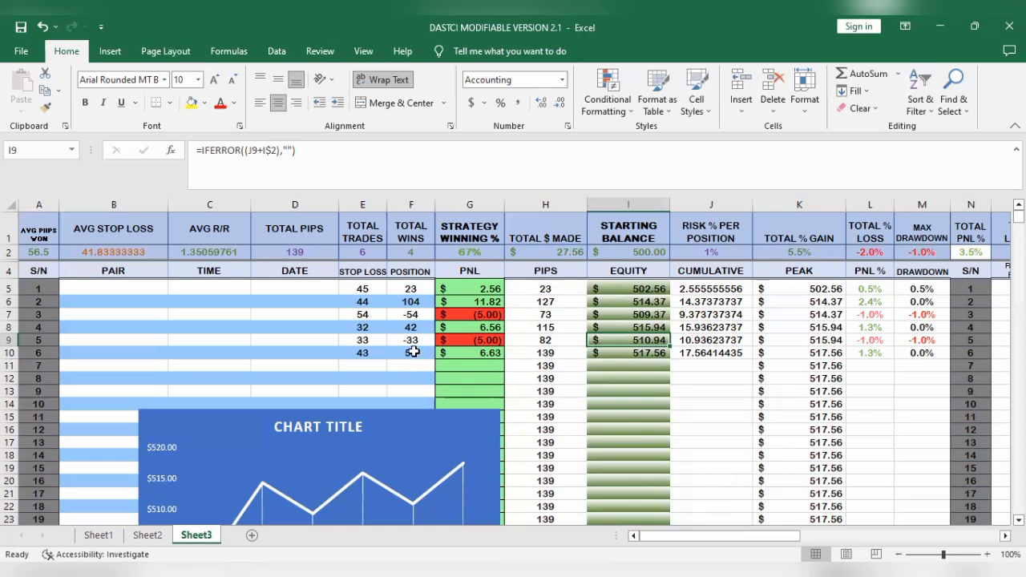
Log trade 7 with a position result of 76 and a stop loss of 43
{"action": "left_click", "coordinate": [416, 365]}
{"action": "double_click", "coordinate": [417, 366]}
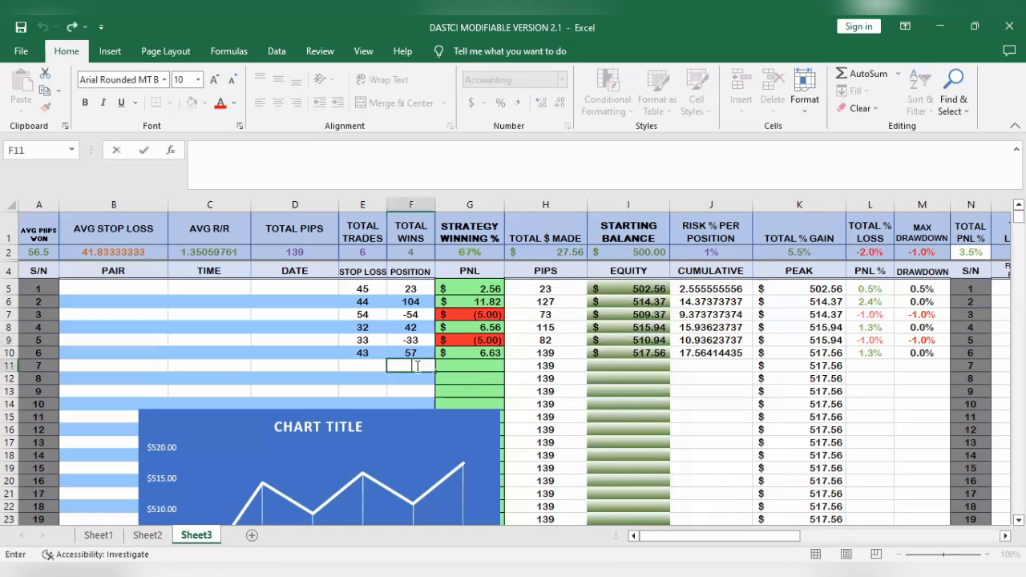
{"action": "type", "text": "76"}
{"action": "key", "text": "Return"}
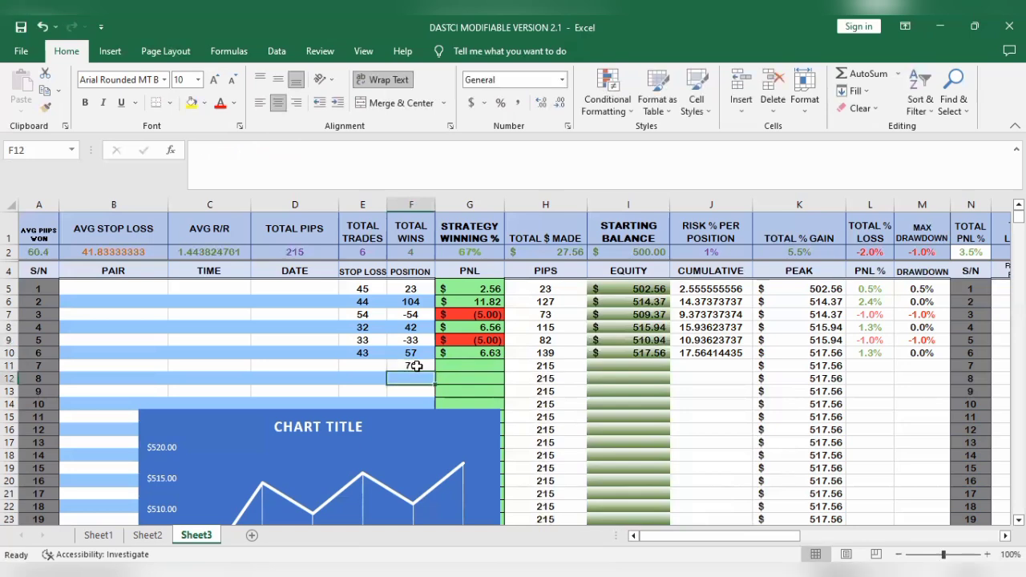
{"action": "left_click", "coordinate": [369, 365]}
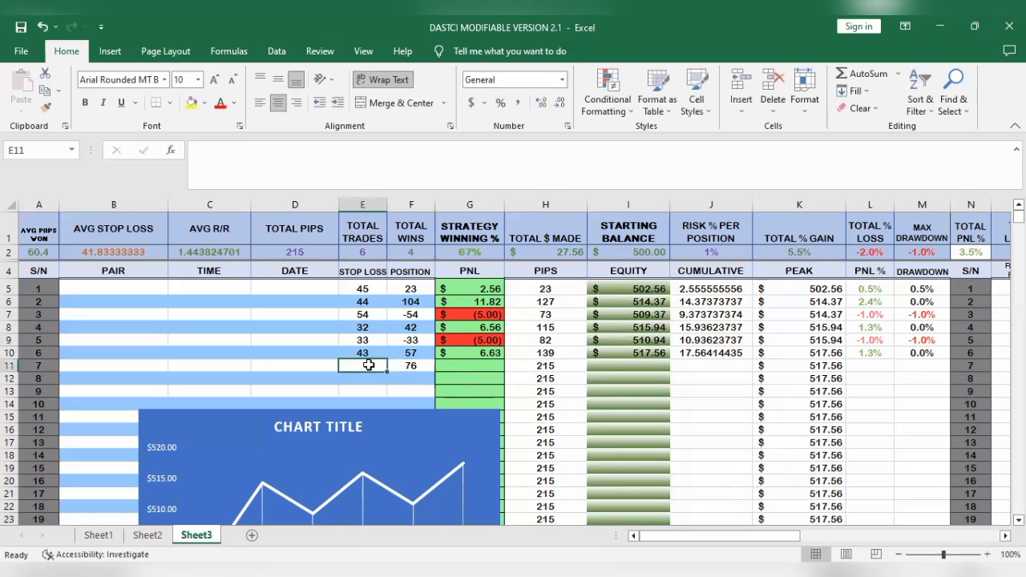
{"action": "double_click", "coordinate": [369, 365]}
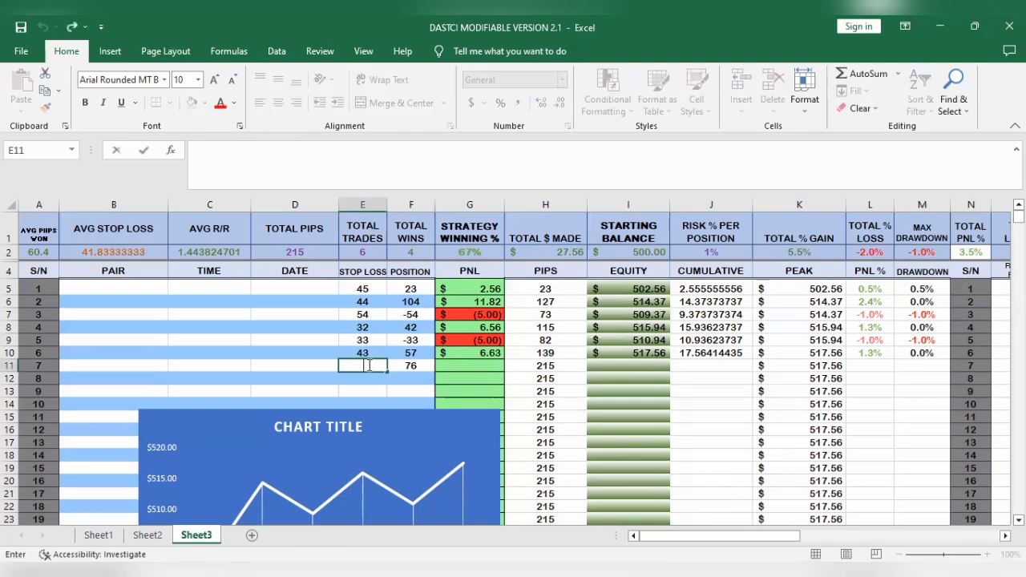
{"action": "type", "text": "43"}
{"action": "key", "text": "Return"}
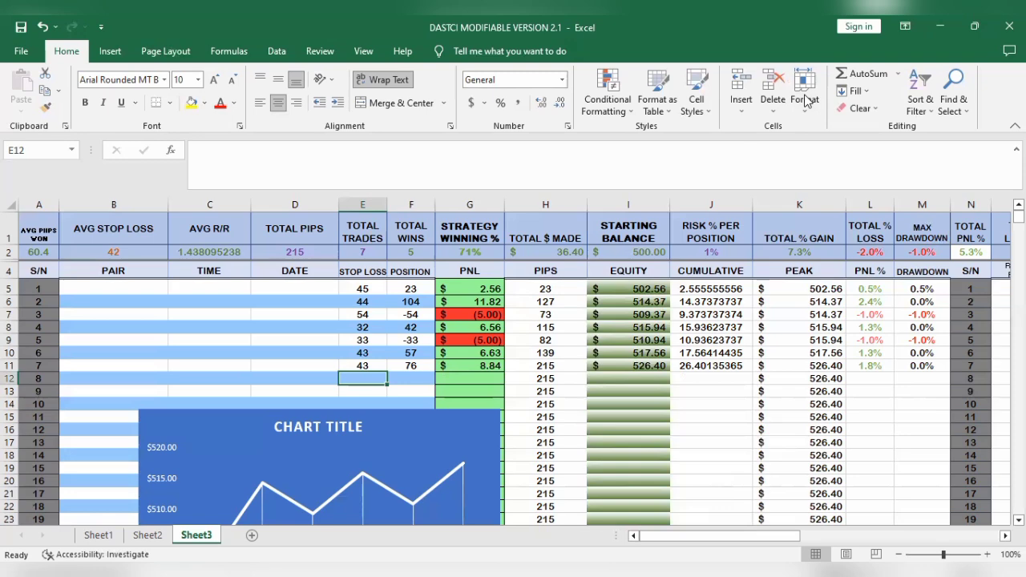
Switch to the TradingView chart, draw a horizontal line at price 0.10450 and open the line's options
{"action": "key", "text": "alt+Tab"}
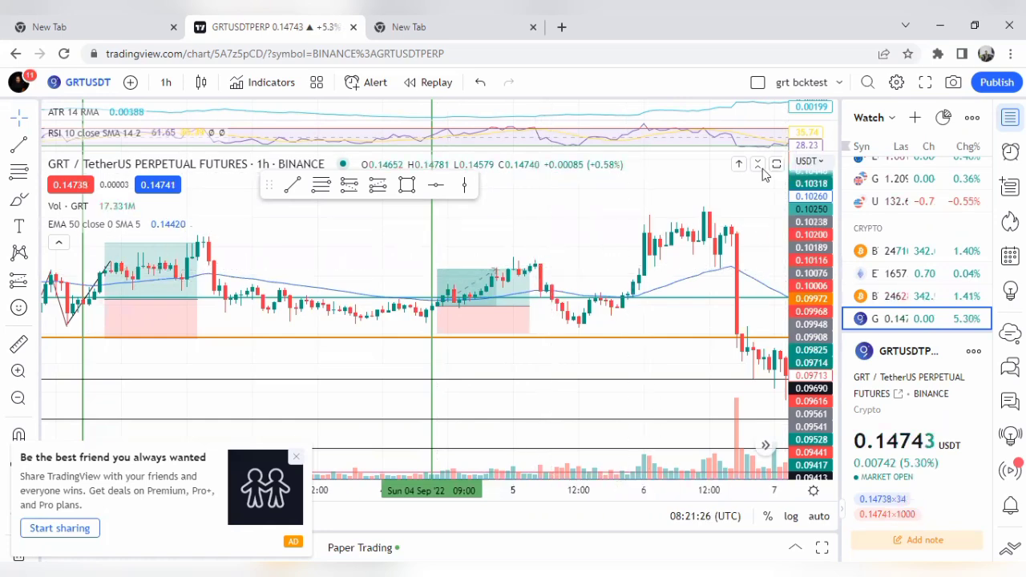
{"action": "left_click", "coordinate": [439, 186]}
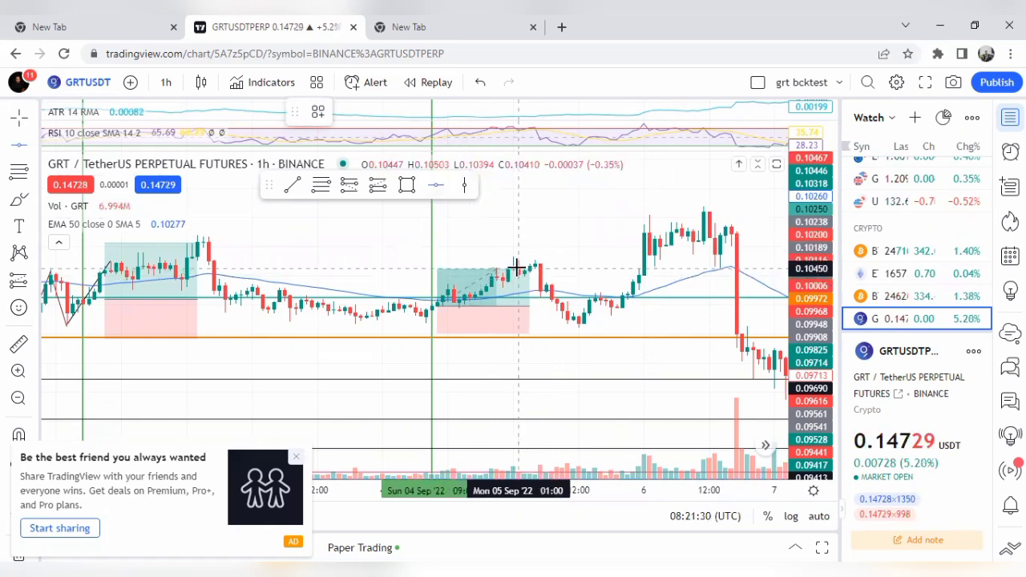
{"action": "left_click", "coordinate": [415, 269]}
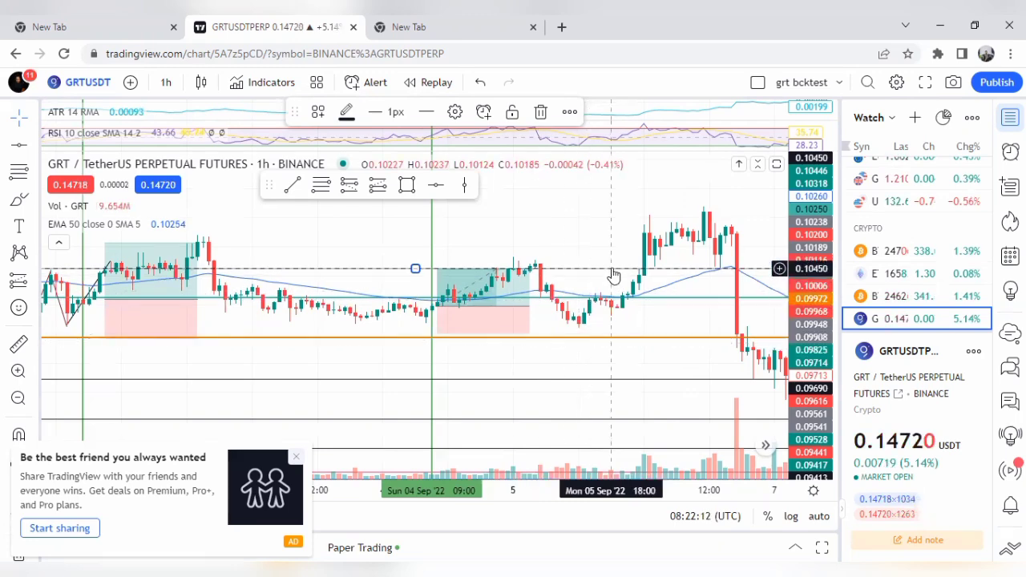
{"action": "right_click", "coordinate": [614, 274]}
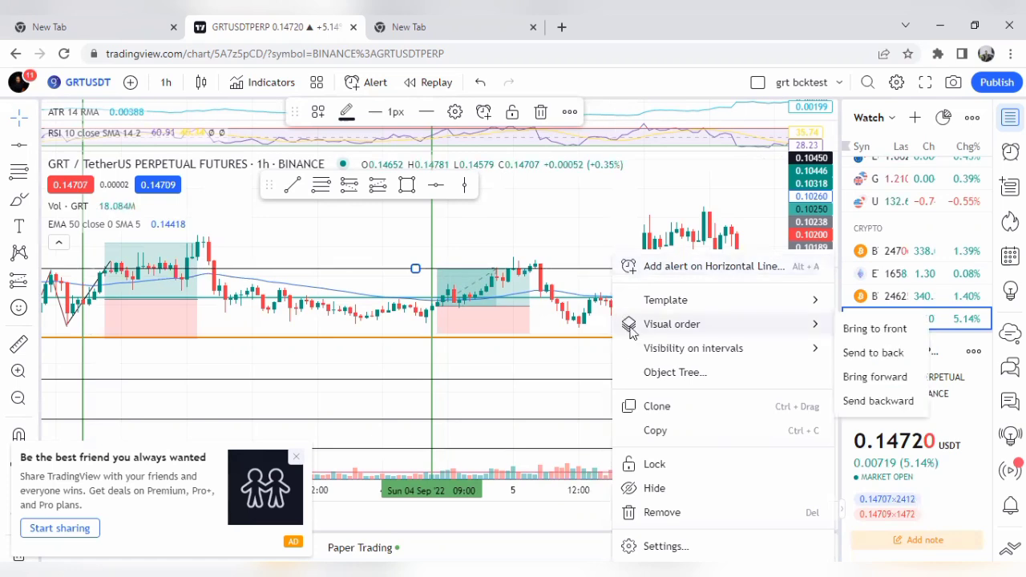